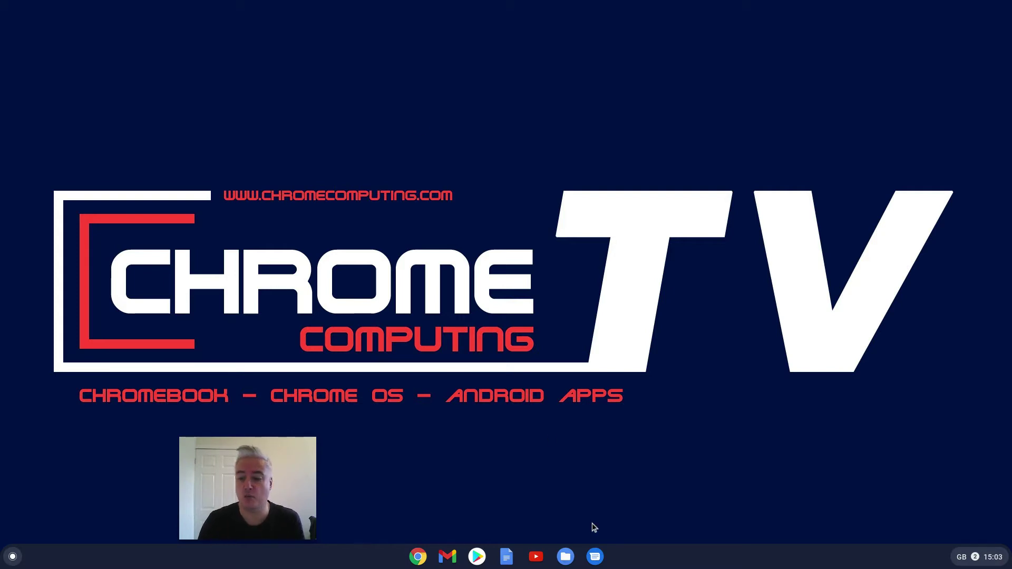
Open dumbo-5212670_1920.jpg from the Downloads folder in Files.
left_click(565, 556)
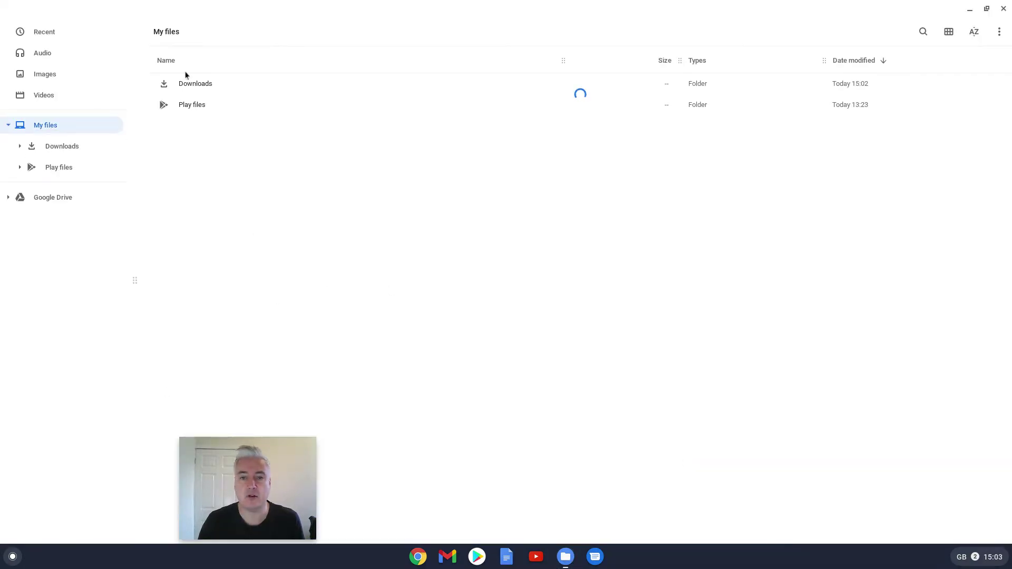
left_click(47, 148)
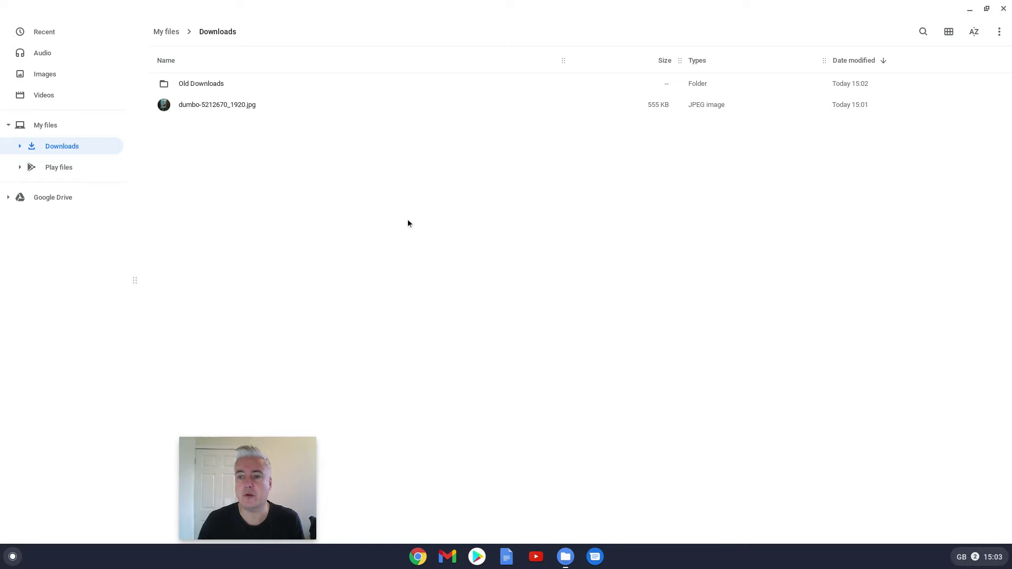
double_click(197, 104)
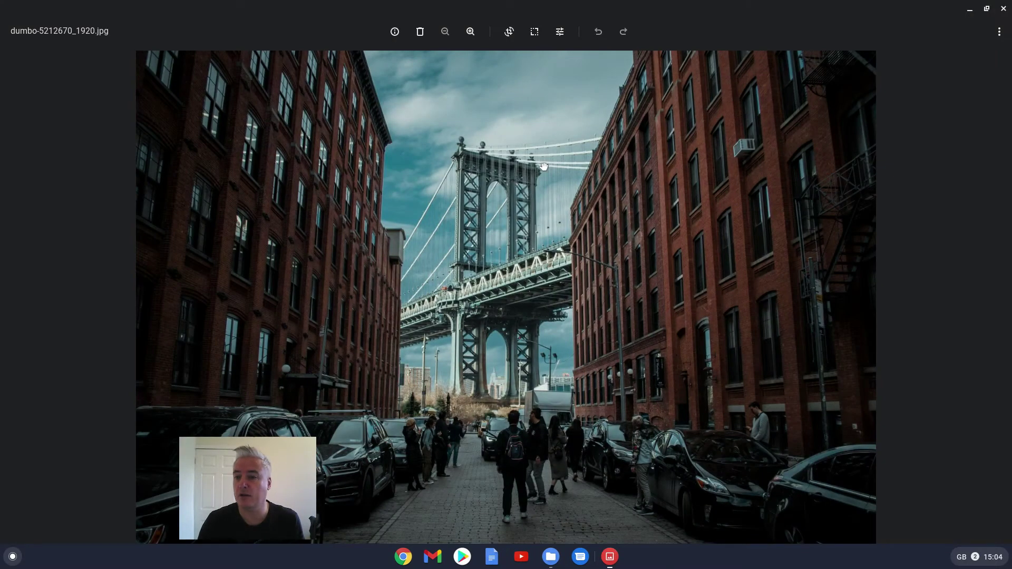
Show the photo's file details: JPEG, 555 kB, 1920 × 1280, modified 15:01.
mouse_move(245, 455)
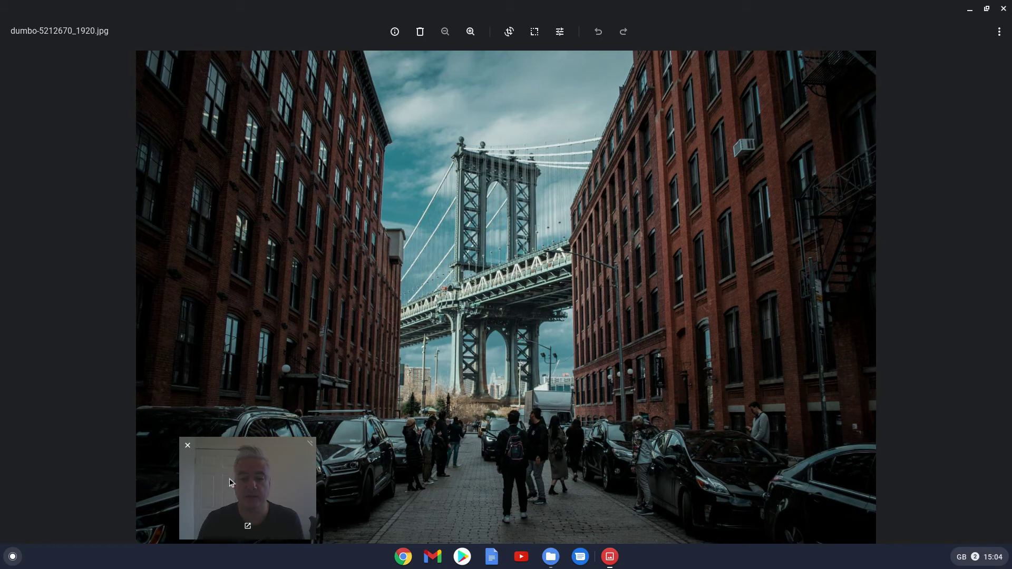
left_click_drag(230, 483, 47, 464)
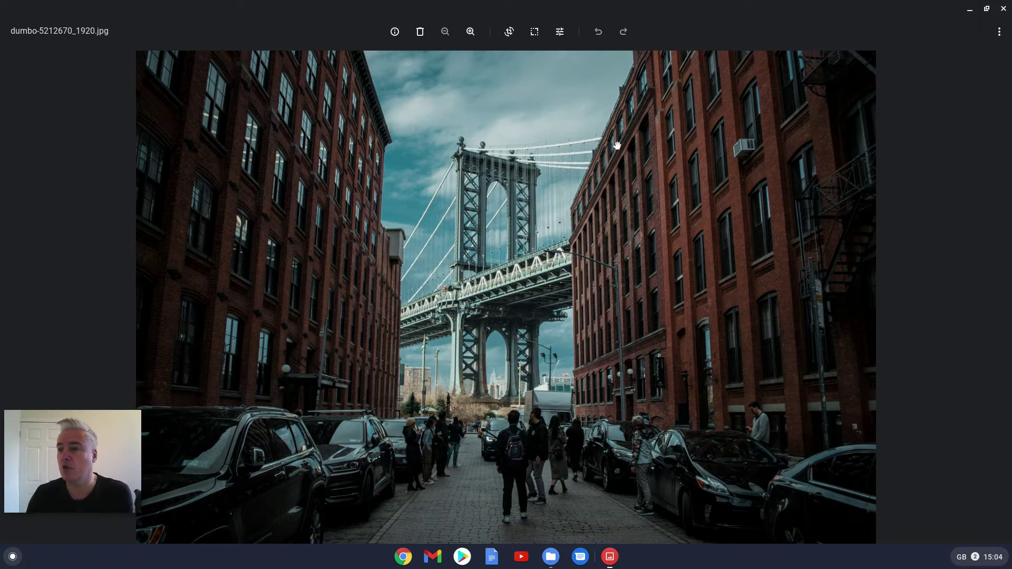
mouse_move(98, 477)
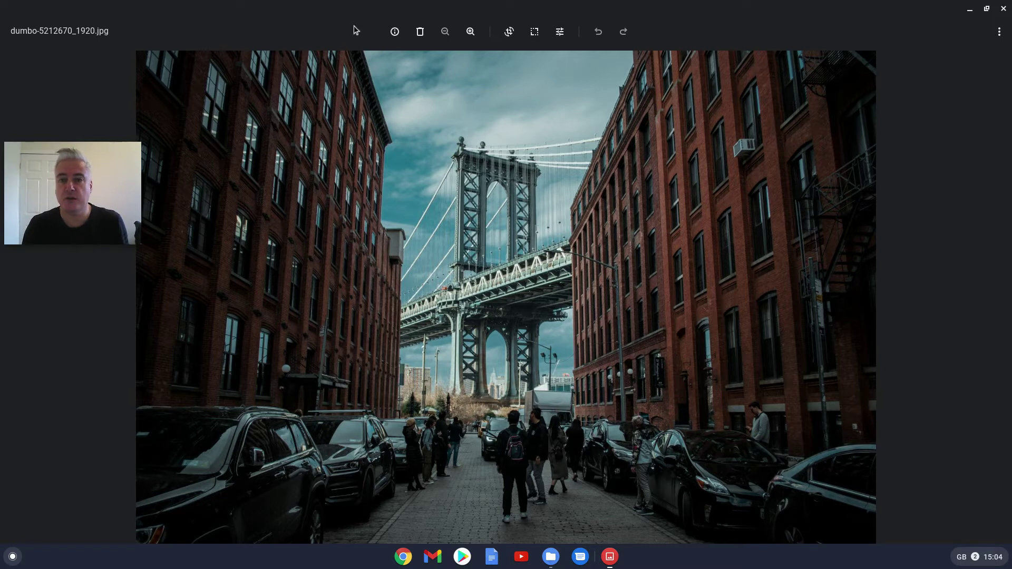
left_click(395, 32)
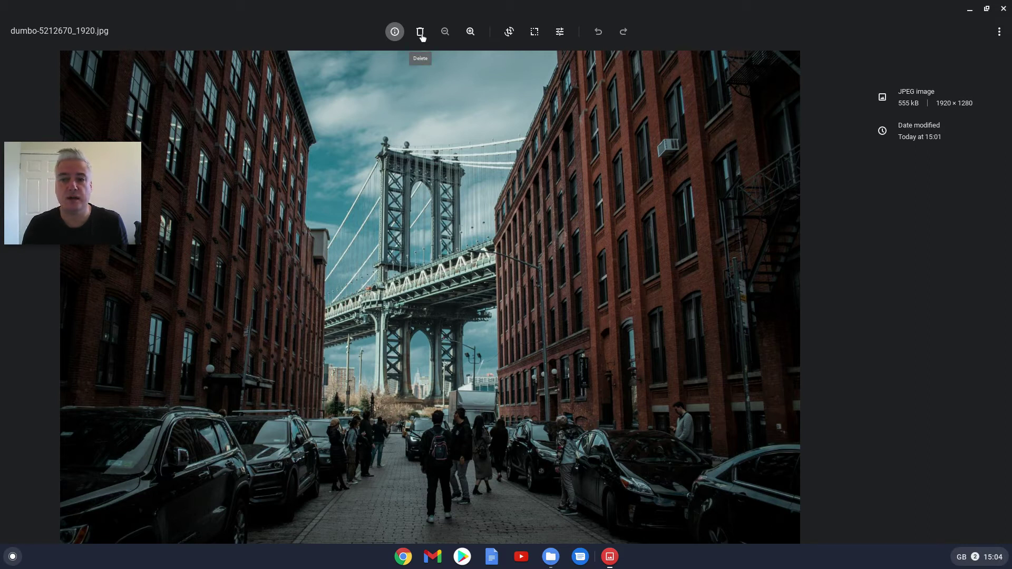
Zoom in twice on the bridge, then zoom back out to fit the whole photo.
left_click(470, 31)
left_click(471, 32)
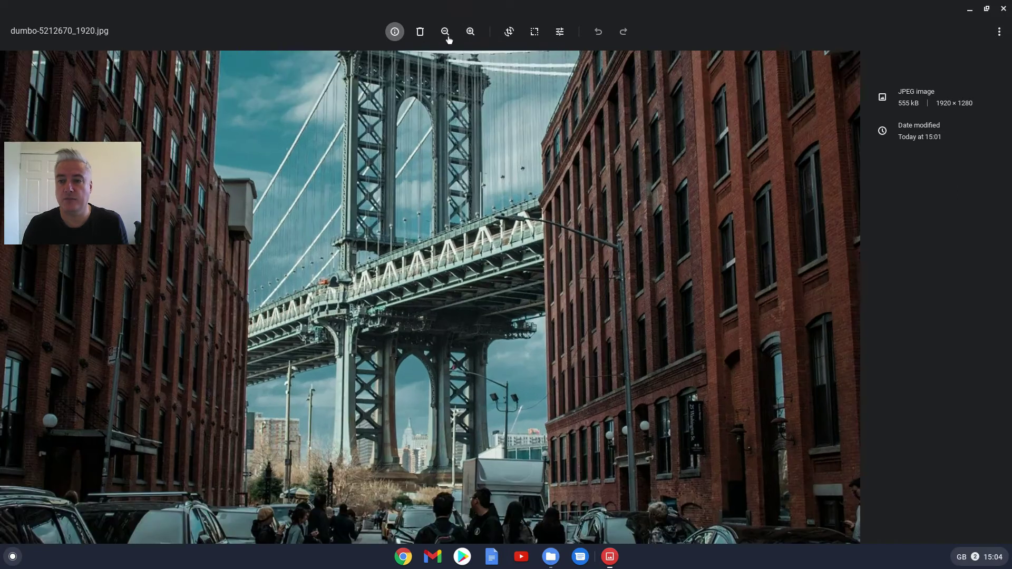
left_click(445, 33)
left_click(445, 33)
left_click(445, 33)
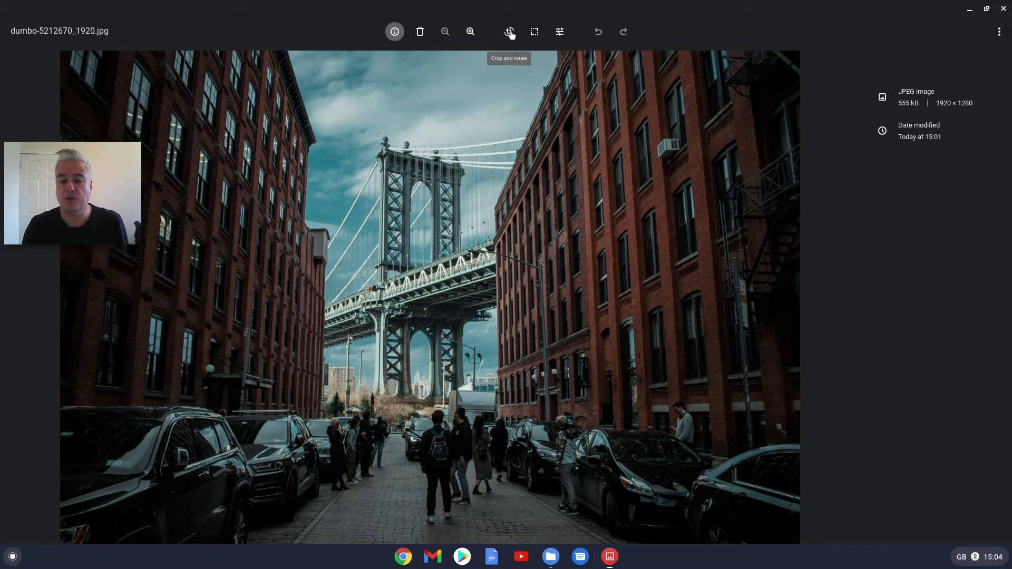
In Crop and rotate, try quarter-turn rotations left and right, ending with the photo upright.
left_click(509, 31)
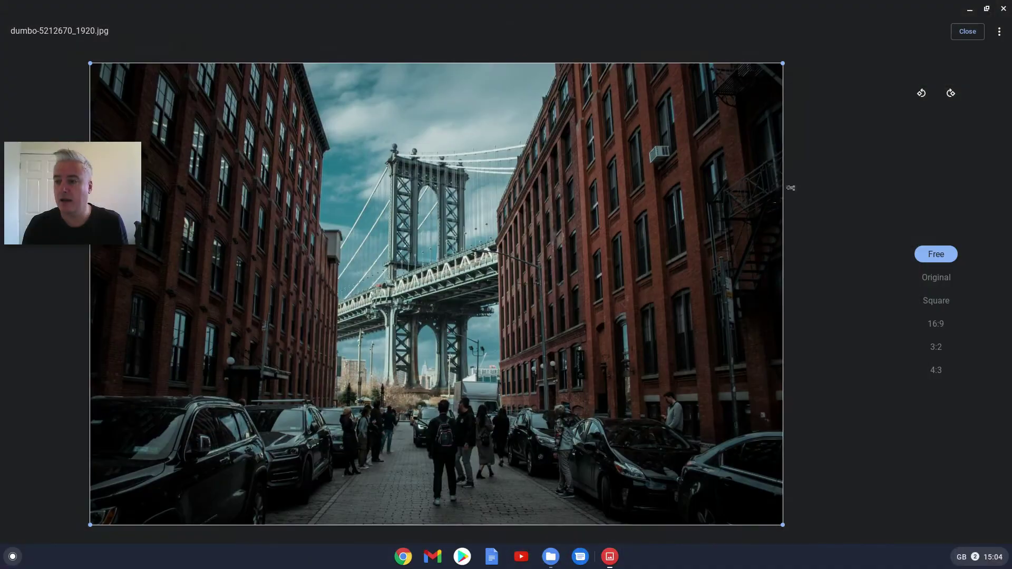
left_click(922, 95)
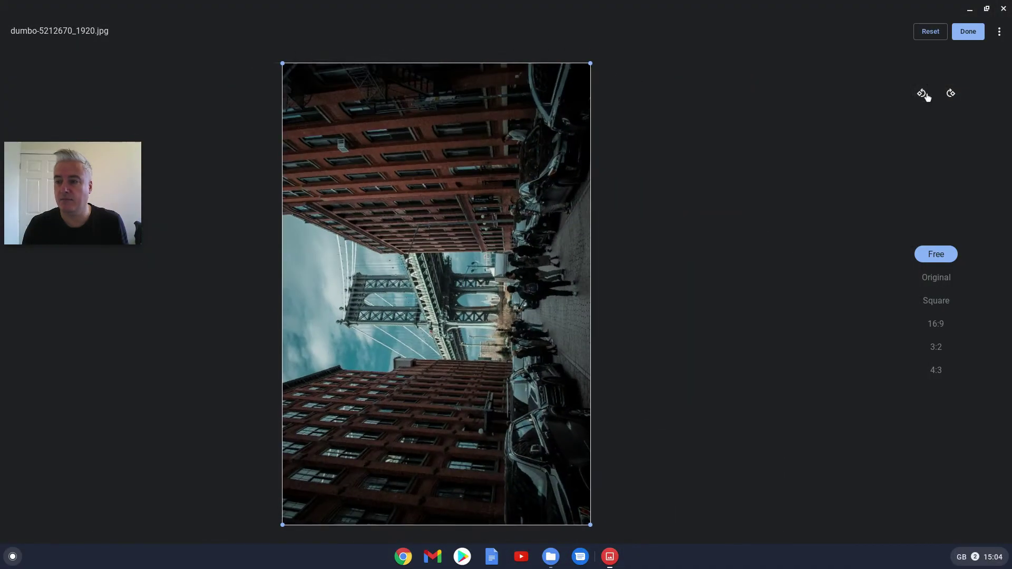
left_click(951, 94)
left_click(951, 94)
left_click(951, 94)
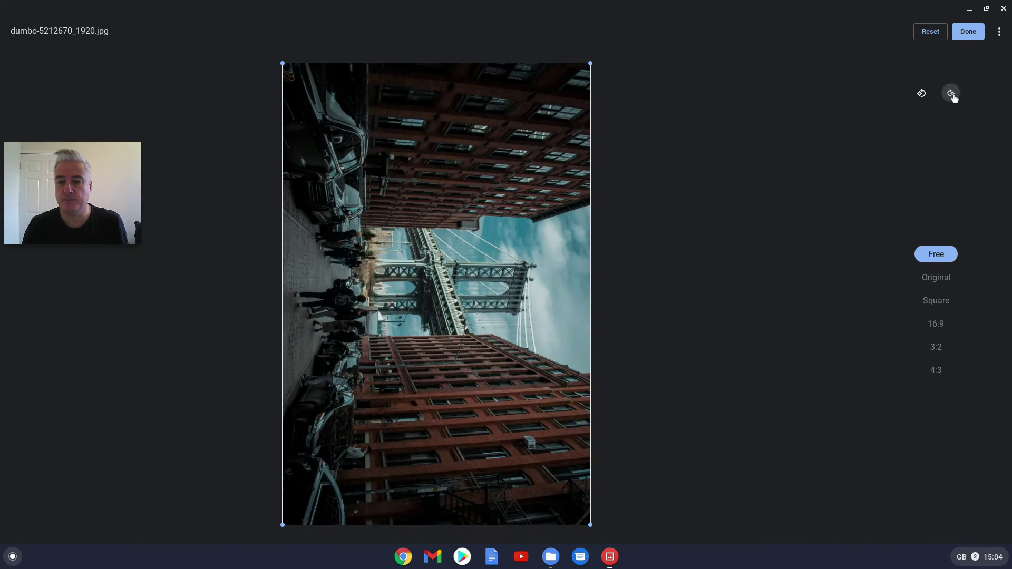
left_click(922, 94)
left_click(921, 94)
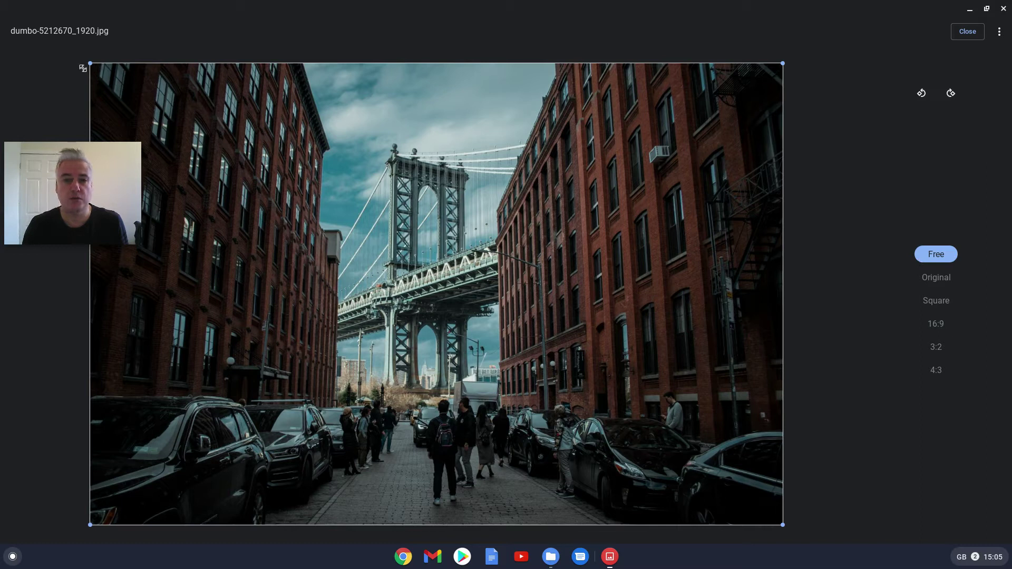
Tighten the crop from both top corners and re-centre the bridge in the frame.
left_click_drag(91, 65, 271, 163)
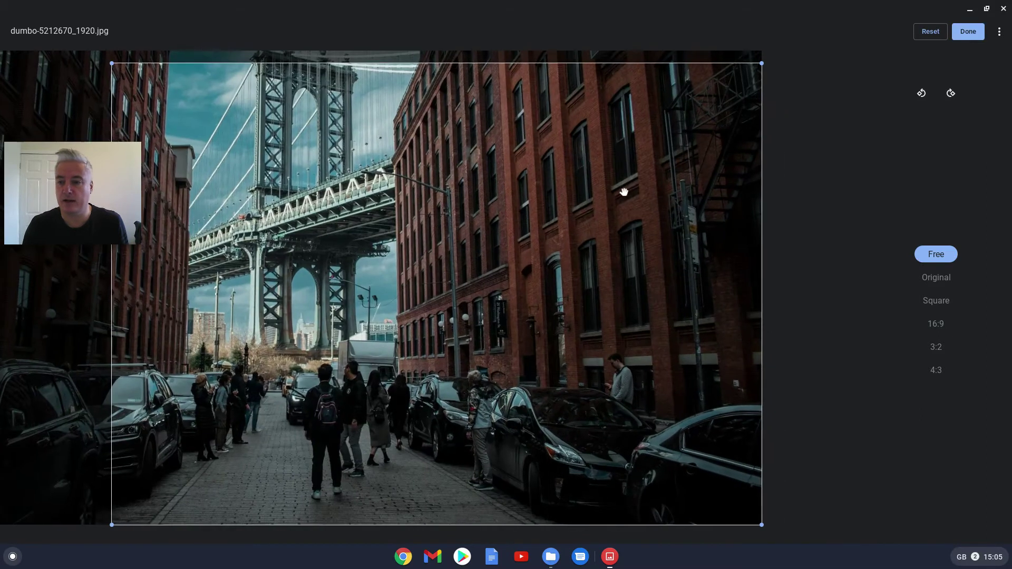
left_click_drag(762, 64, 568, 126)
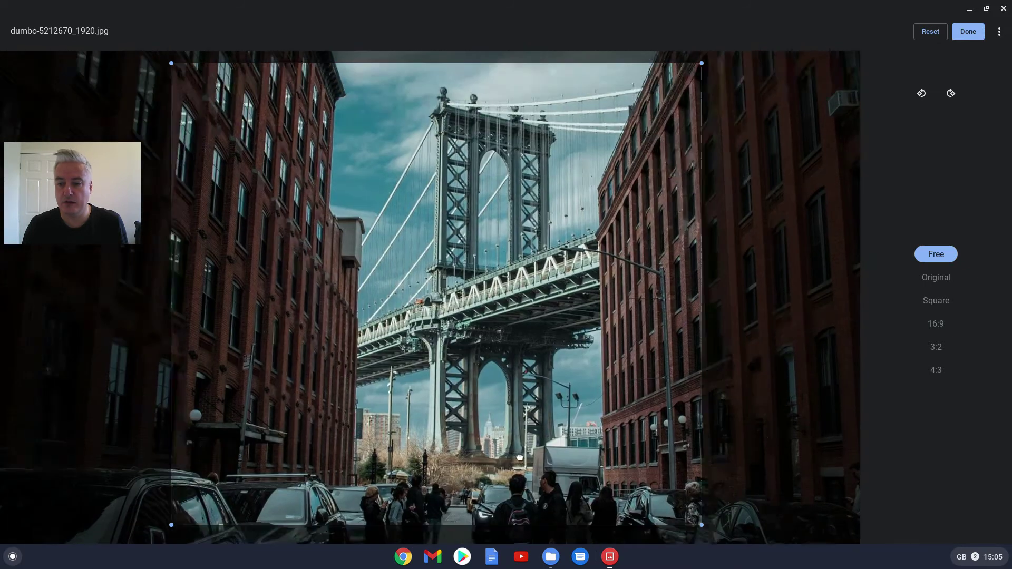
left_click_drag(357, 208, 358, 254)
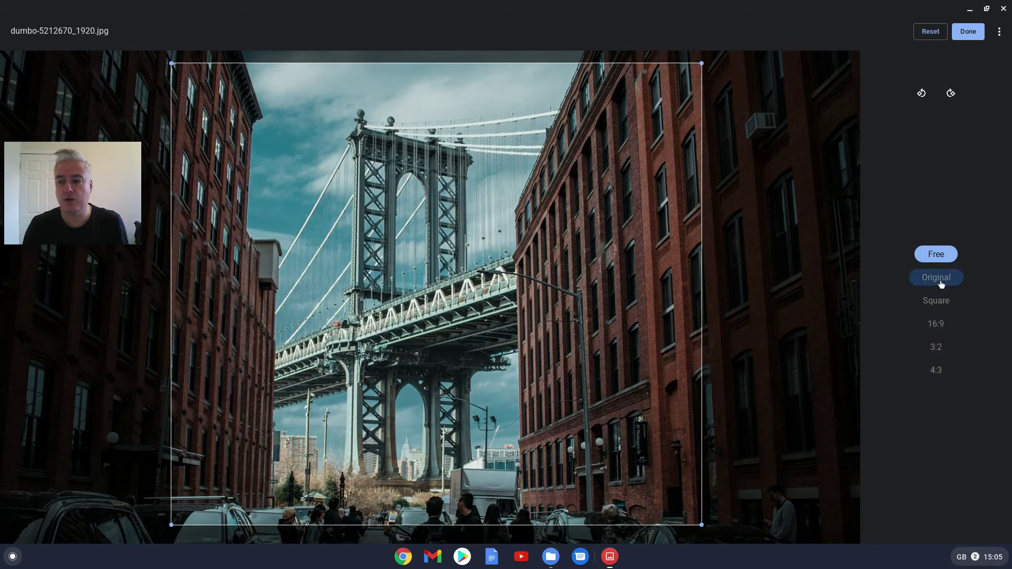
Try Original, Square, 16:9, 3:2 and 4:3 crop ratios, then reset and close cropping.
left_click(941, 284)
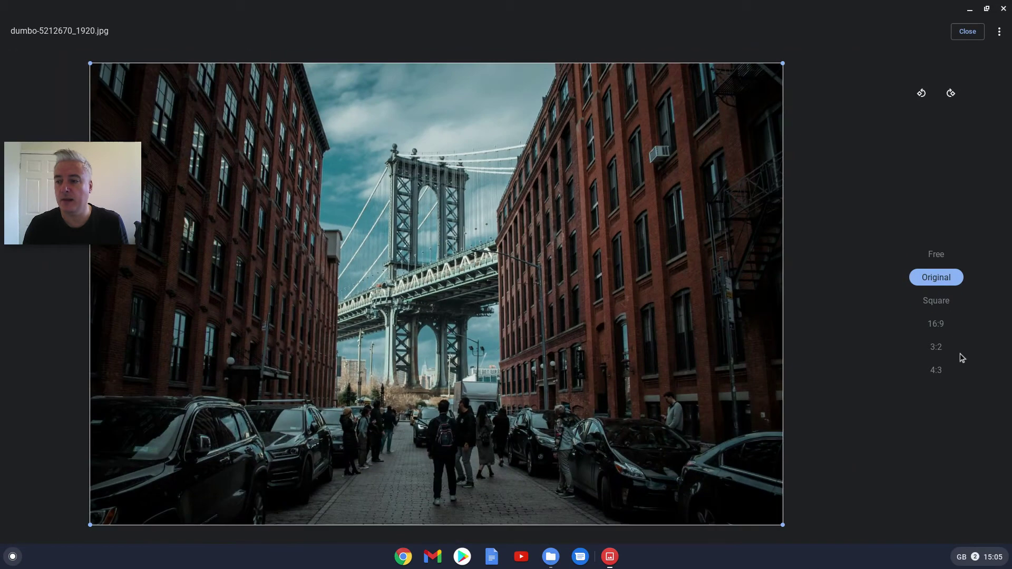
left_click(944, 305)
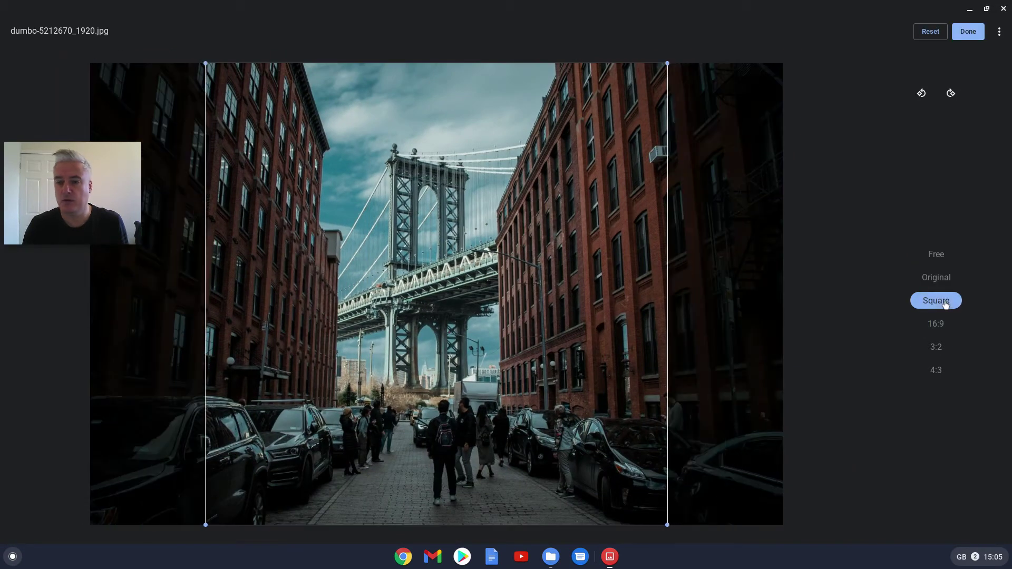
left_click(936, 324)
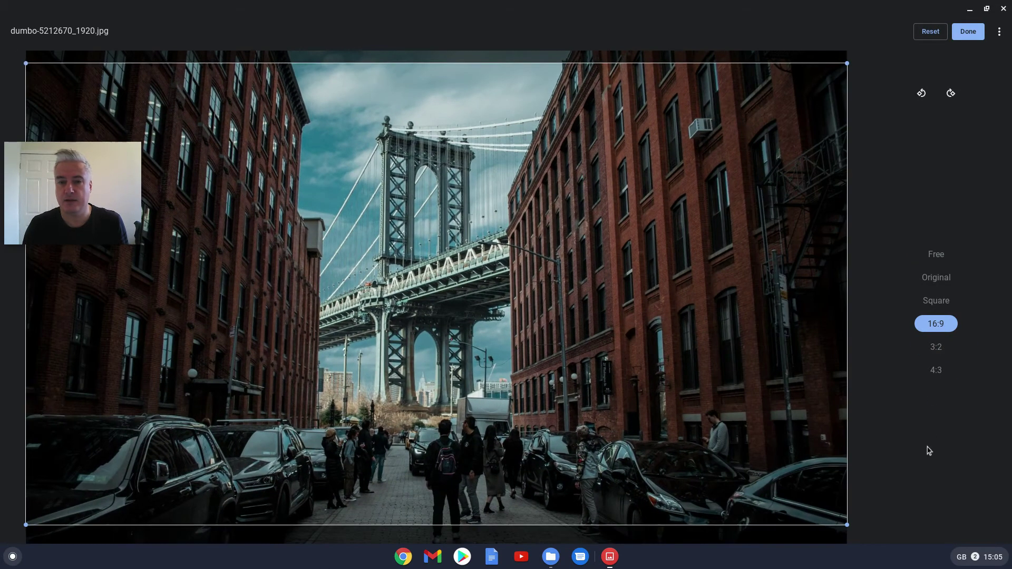
left_click(936, 347)
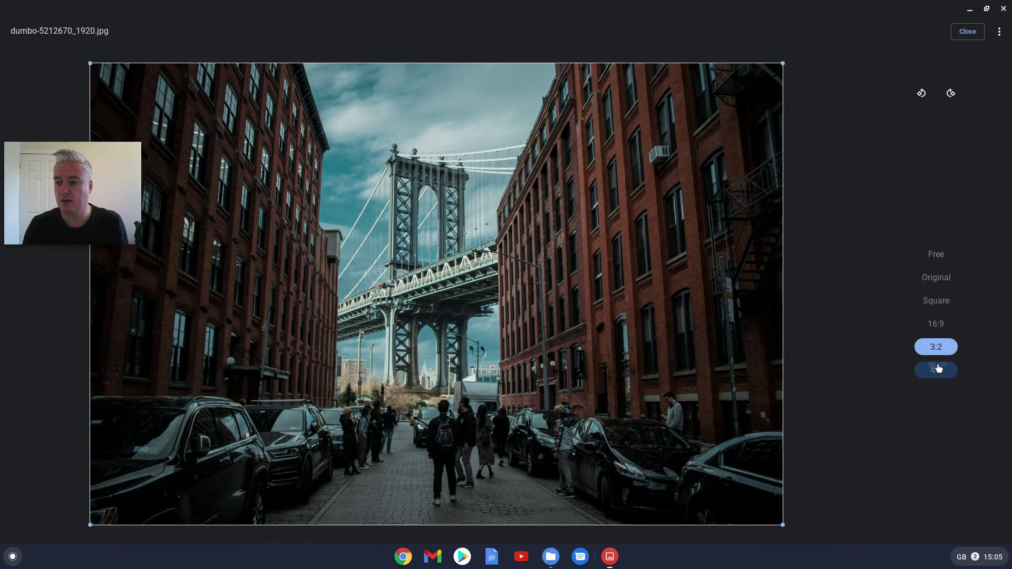
left_click(935, 369)
left_click(936, 305)
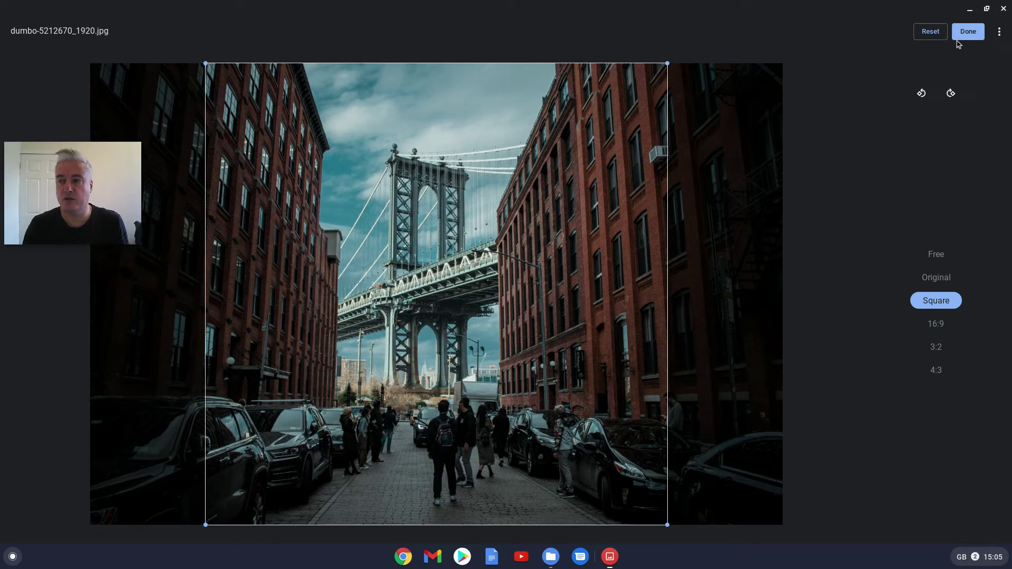
left_click(924, 37)
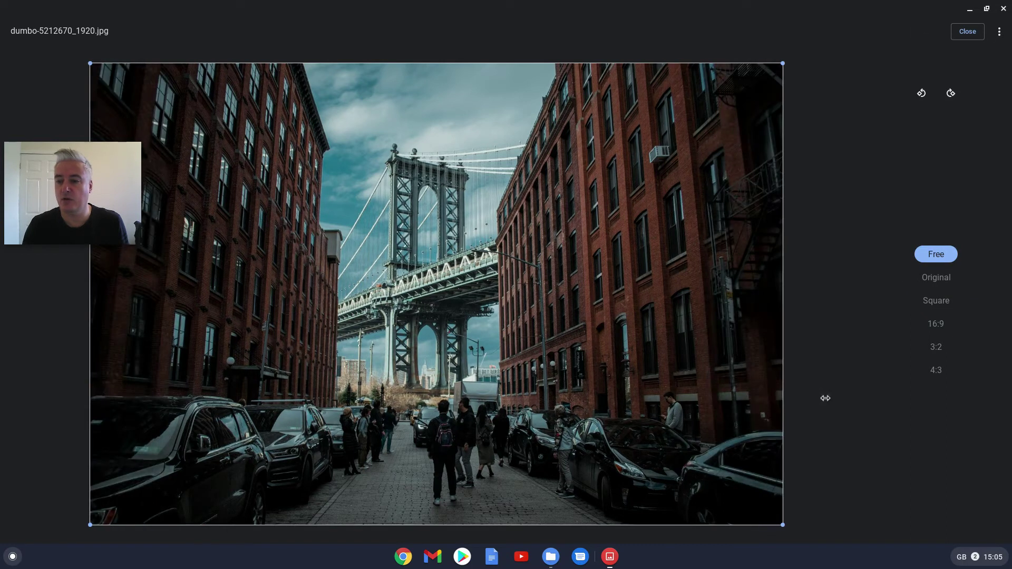
left_click(974, 36)
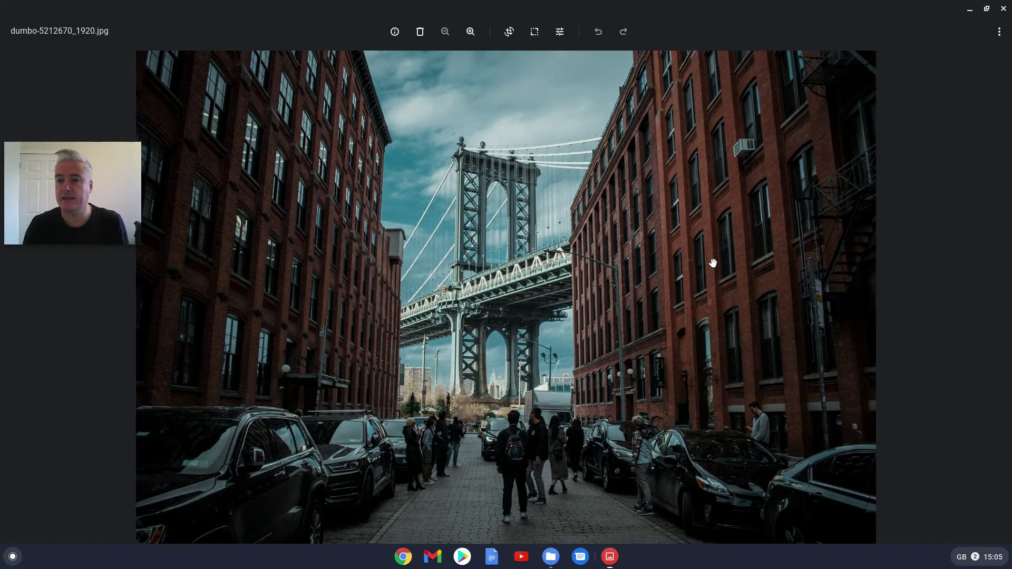
left_click(537, 35)
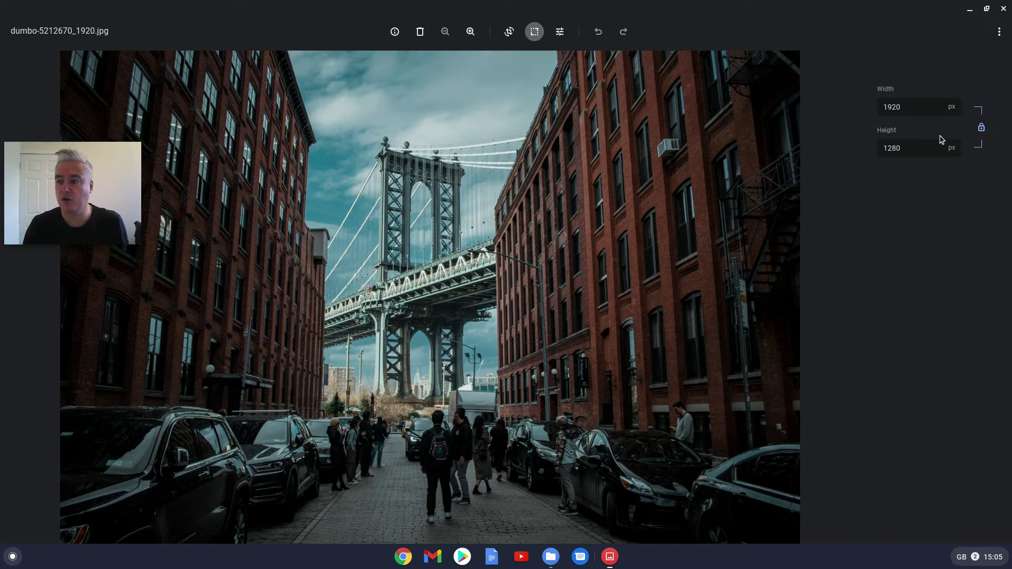
double_click(890, 107)
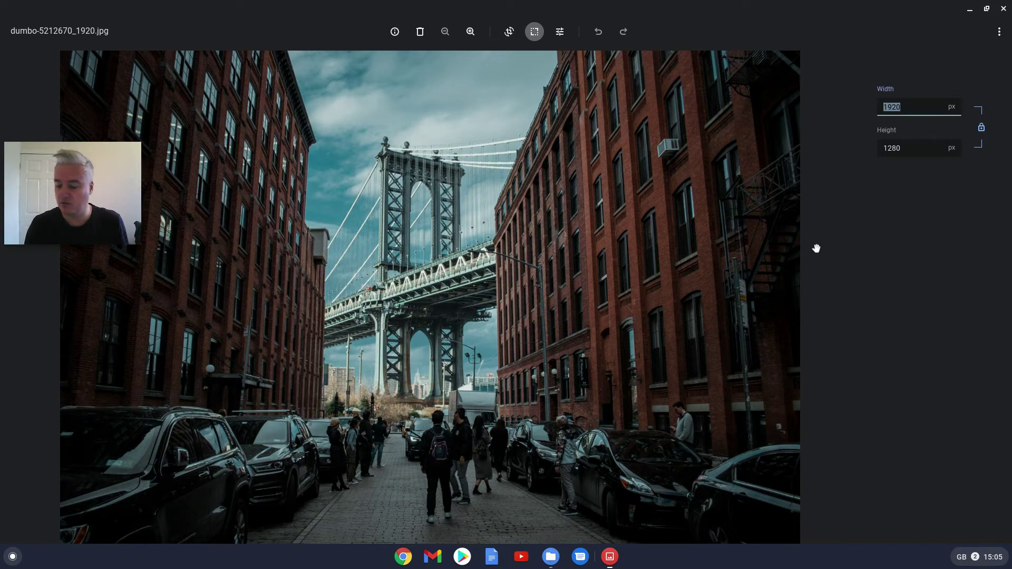
type("1")
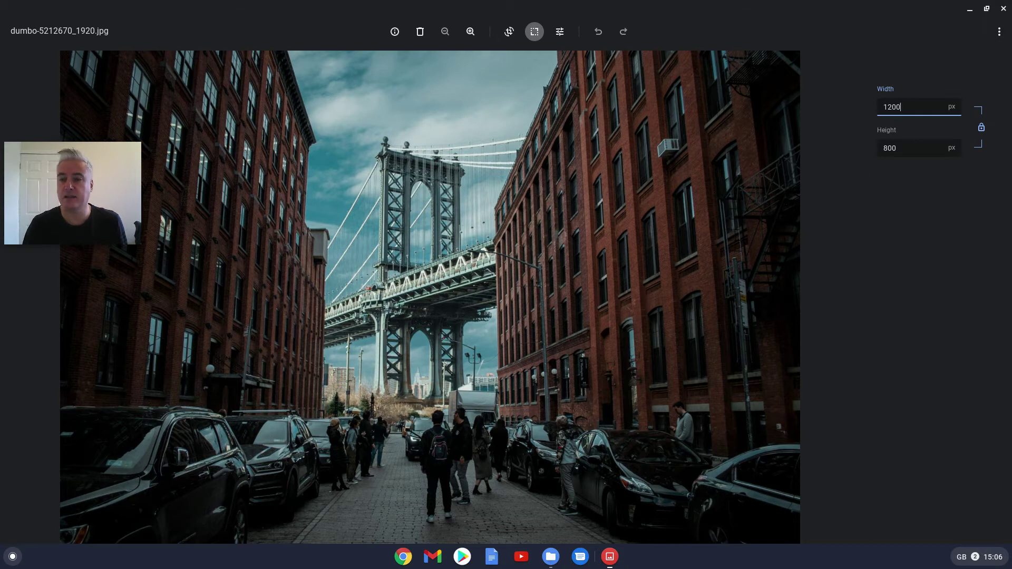
key("Return")
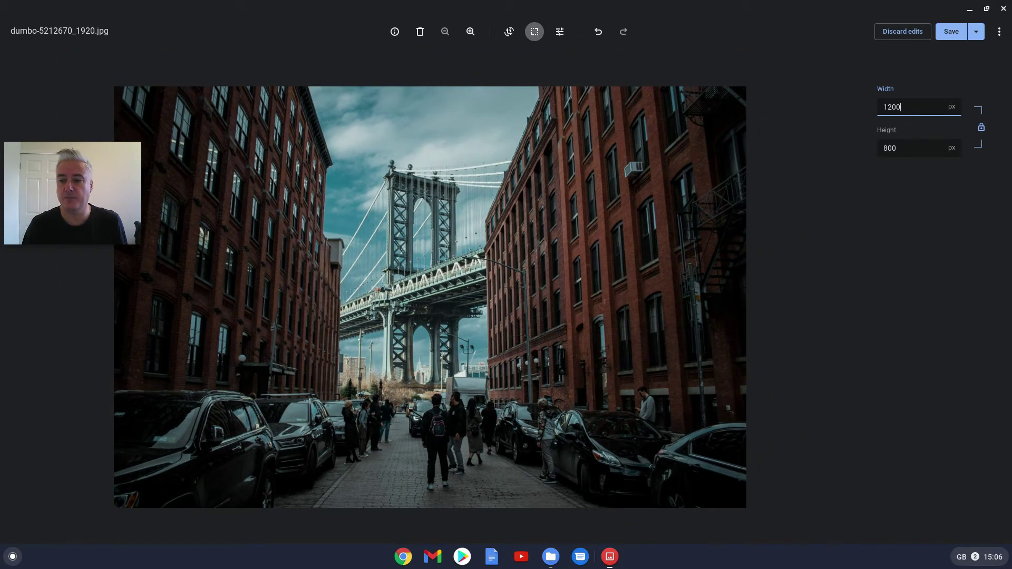
left_click(599, 32)
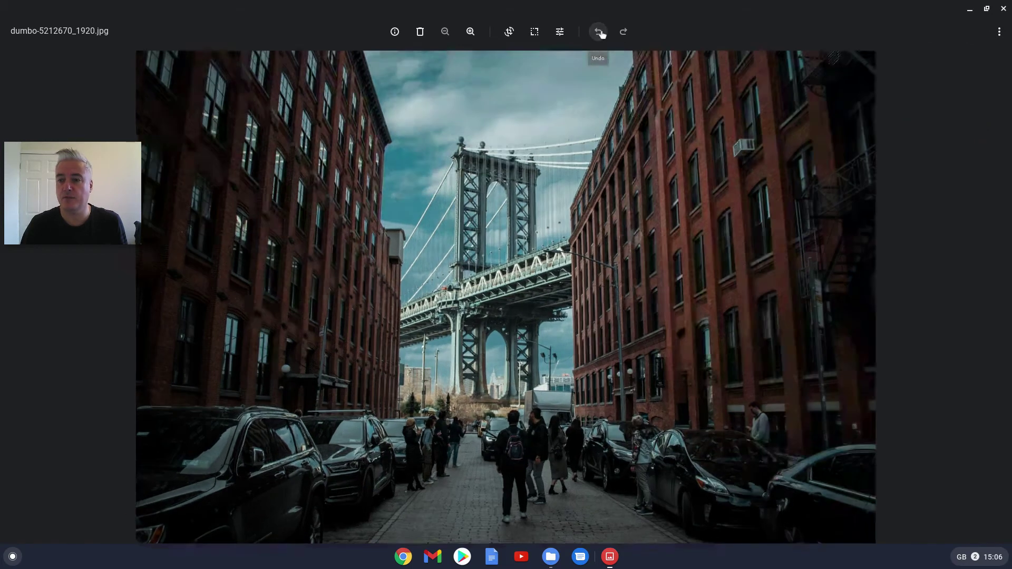
In Rescale, enter width 1200 and height 1000 px.
left_click(534, 33)
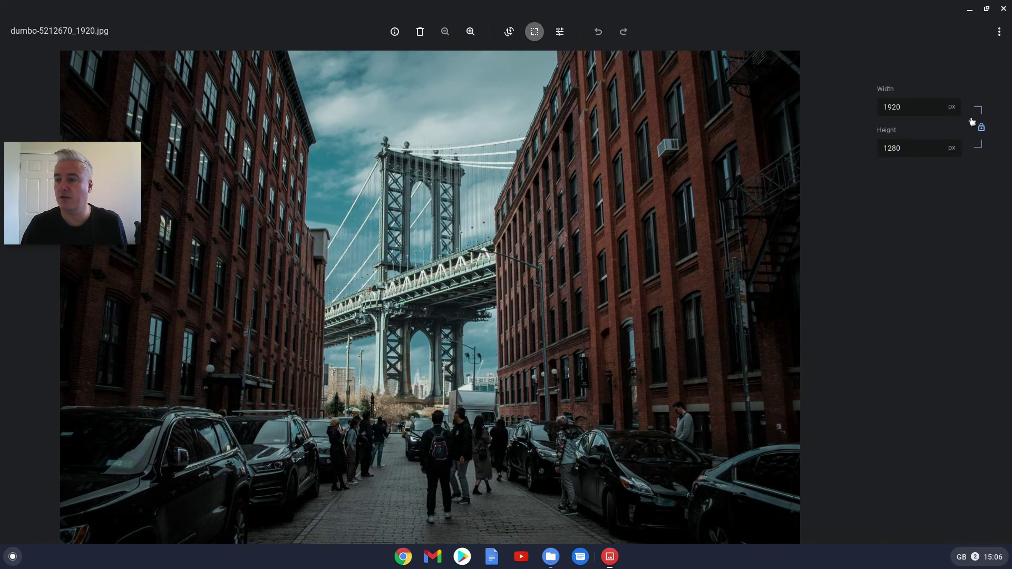
left_click(892, 107)
type("12")
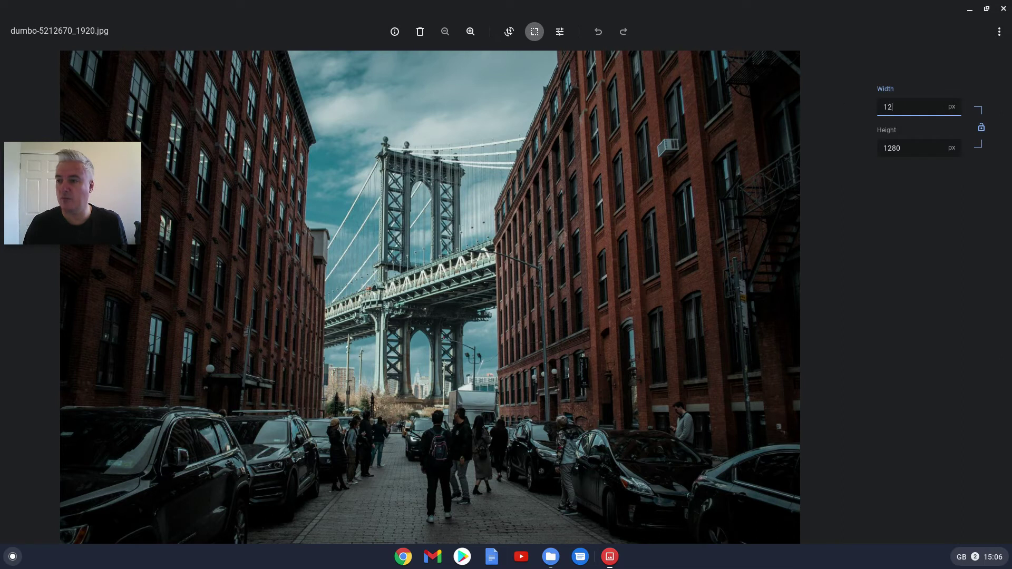
left_click(907, 149)
type("1")
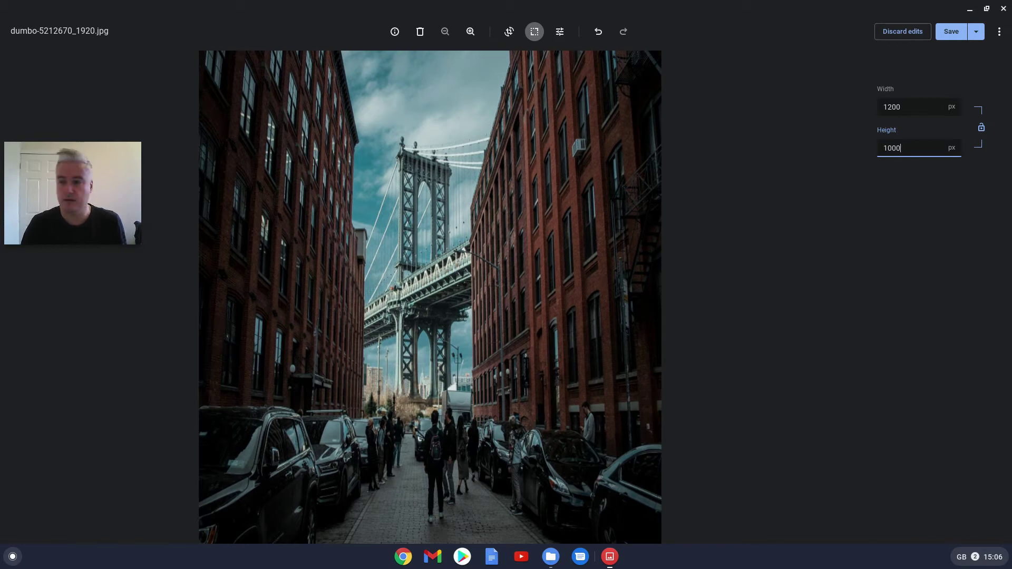
key("Tab")
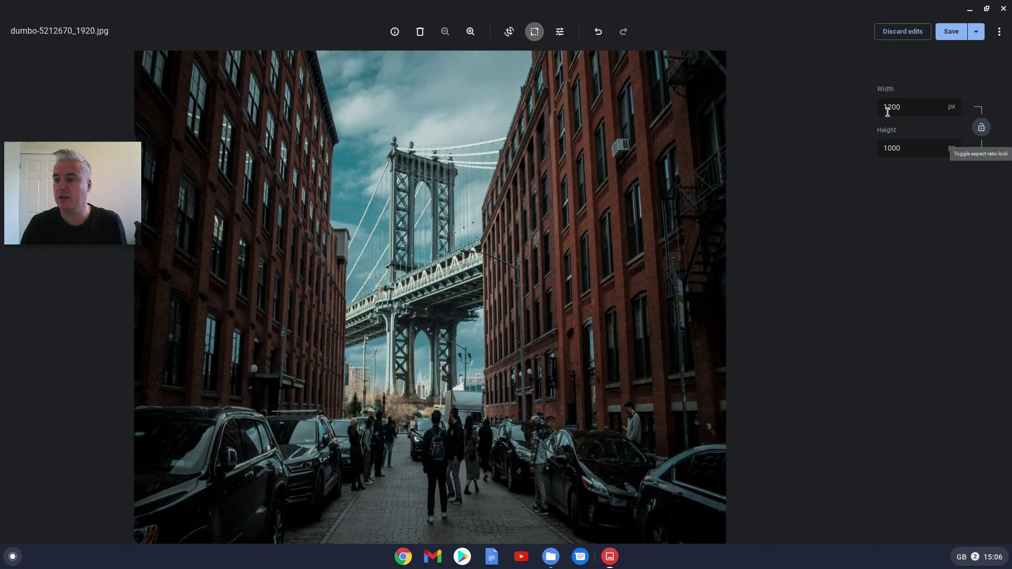
Change the height to 600 for a 1200 × 600 size, then discard the resize.
left_click(909, 110)
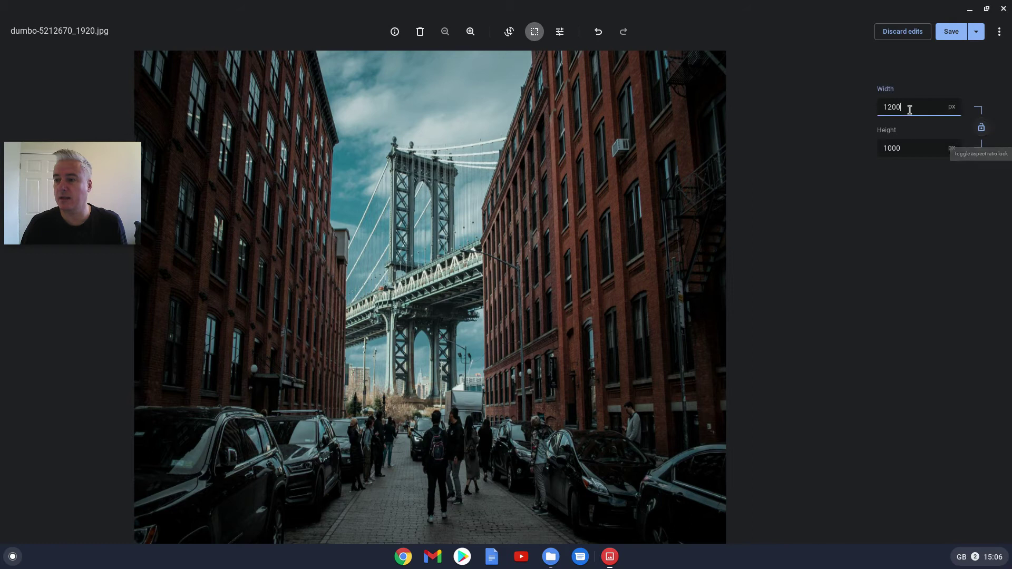
left_click(903, 150)
key("BackSpace")
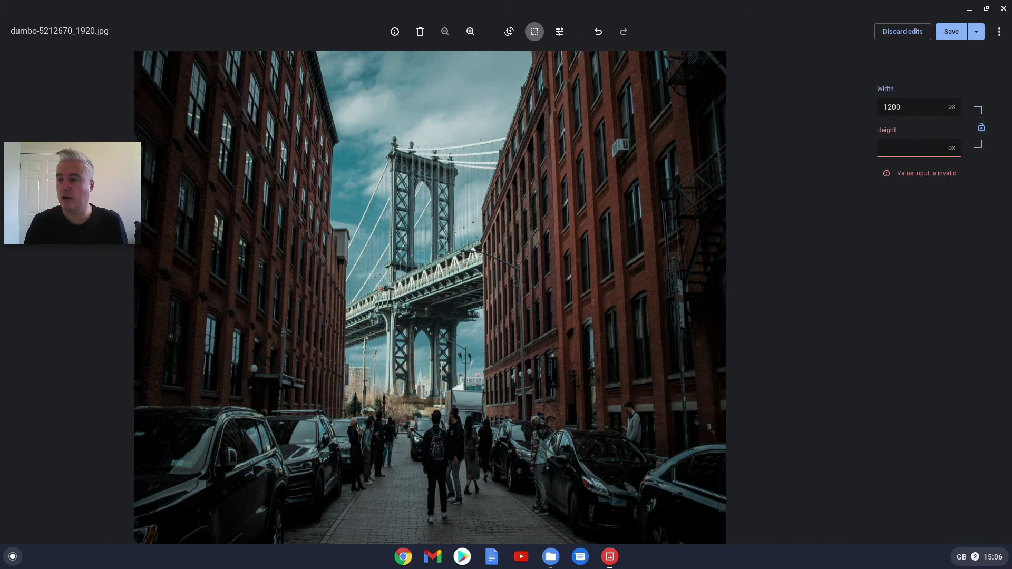
type("600")
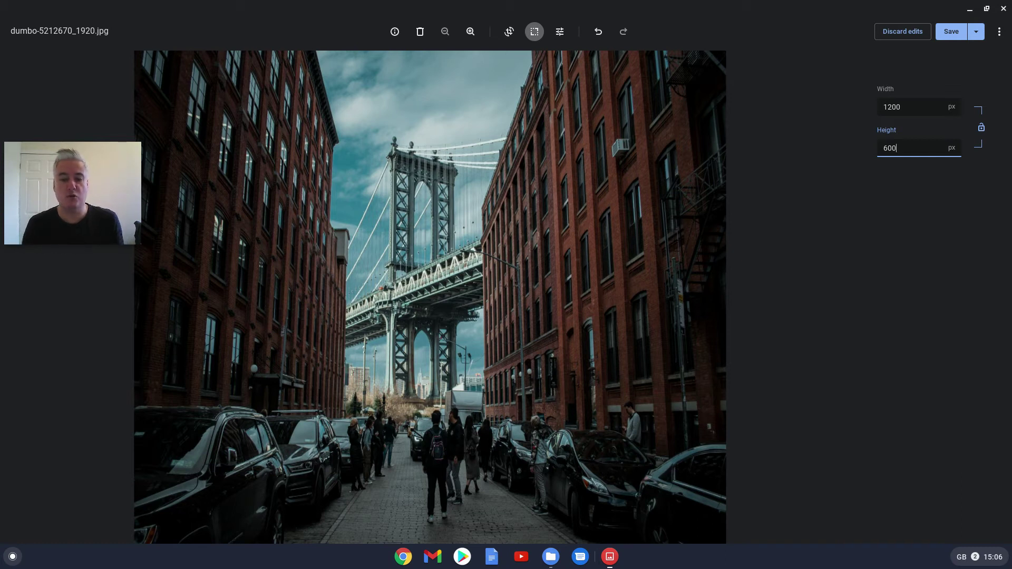
key("Tab")
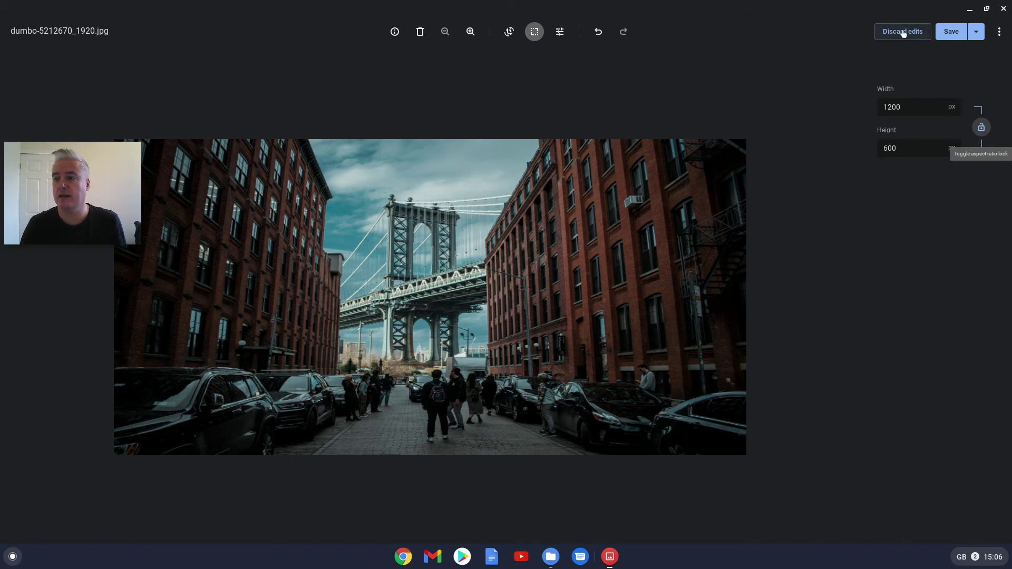
left_click(902, 32)
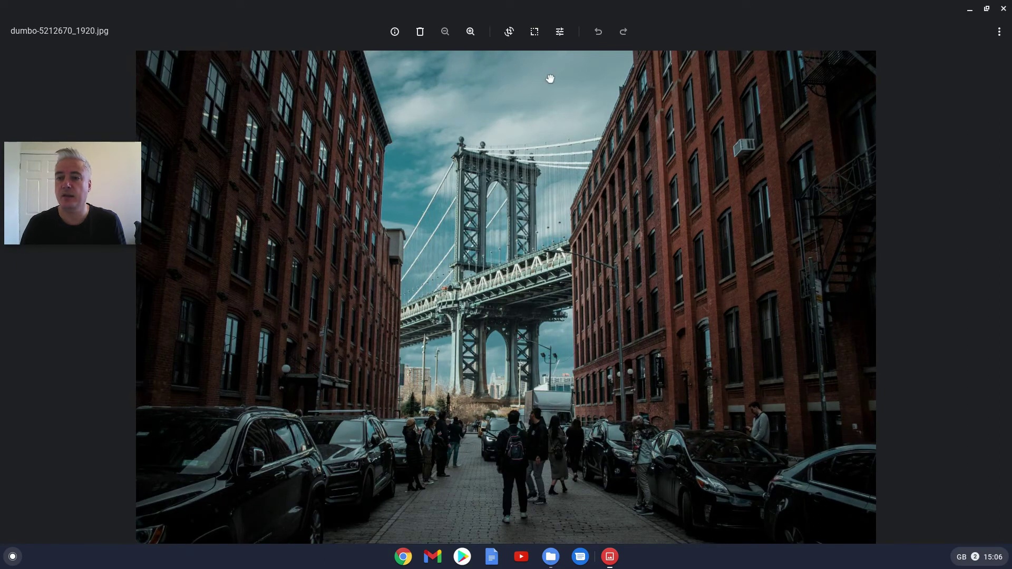
In Lighting, raise exposure near maximum, boost contrast, lower saturation, then view Downloads in Files.
left_click(560, 32)
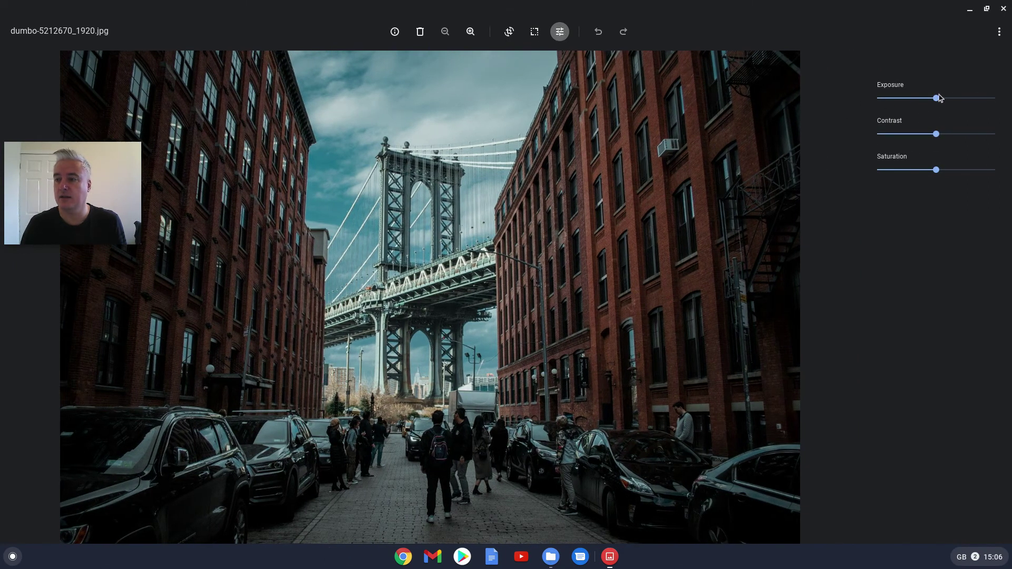
left_click_drag(936, 101, 963, 110)
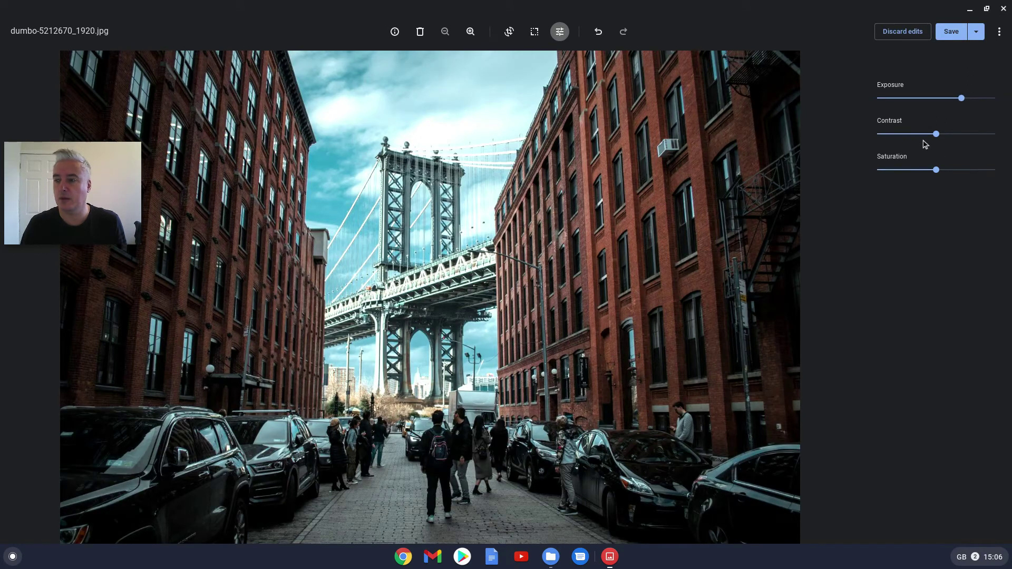
left_click_drag(936, 135, 912, 135)
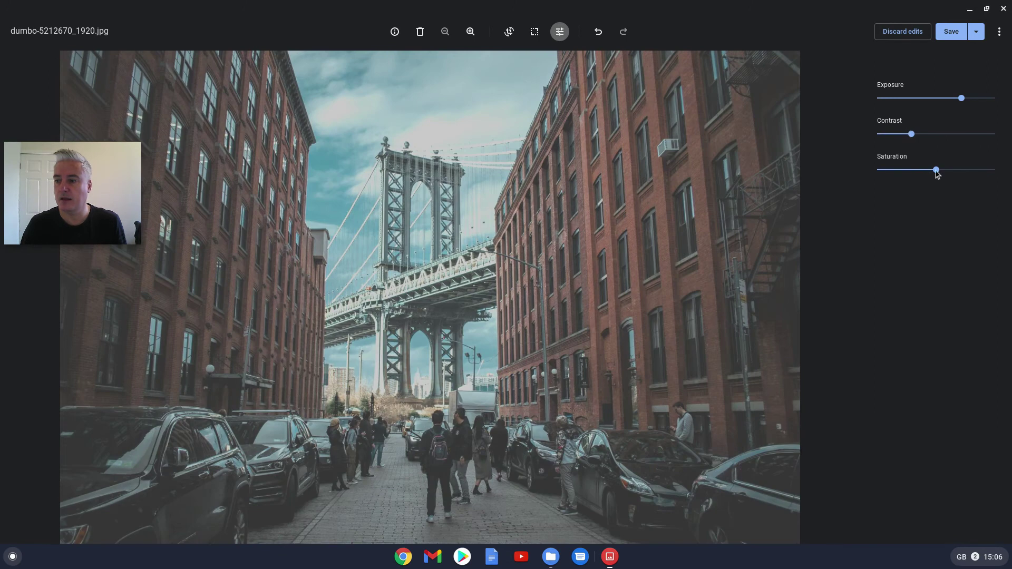
left_click_drag(936, 171, 891, 170)
left_click_drag(912, 134, 947, 135)
mouse_move(961, 99)
left_mouse_down()
mouse_move(939, 99)
mouse_move(983, 99)
mouse_move(973, 107)
left_mouse_up()
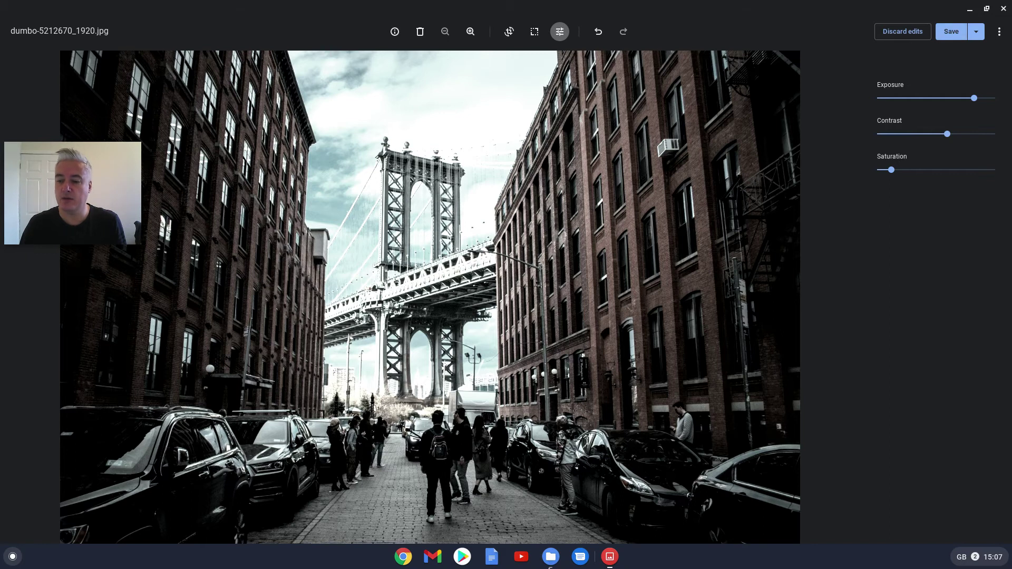
left_click(552, 562)
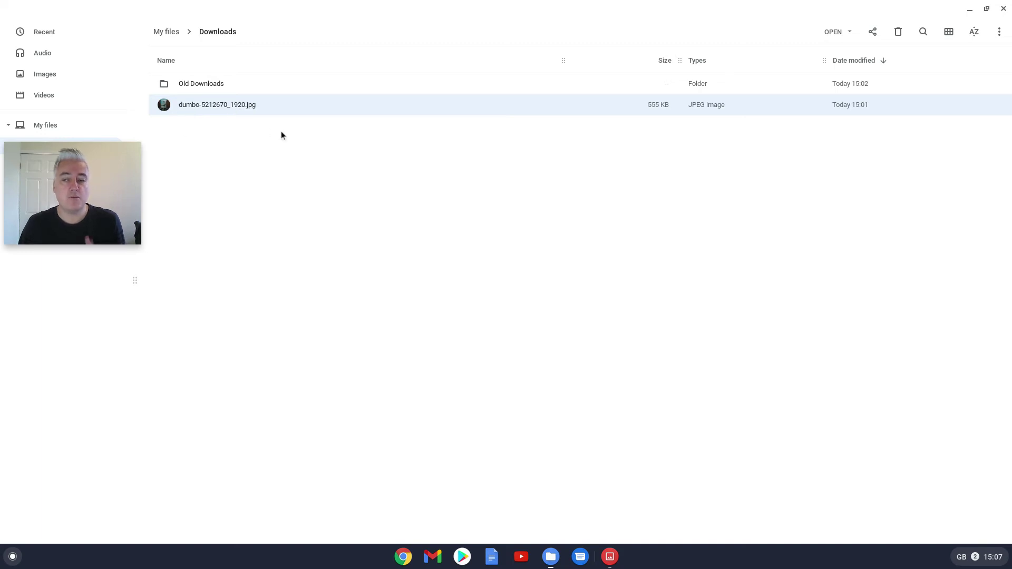
Use Save as to store the edited bridge photo as image.jpg in Downloads.
left_click(609, 558)
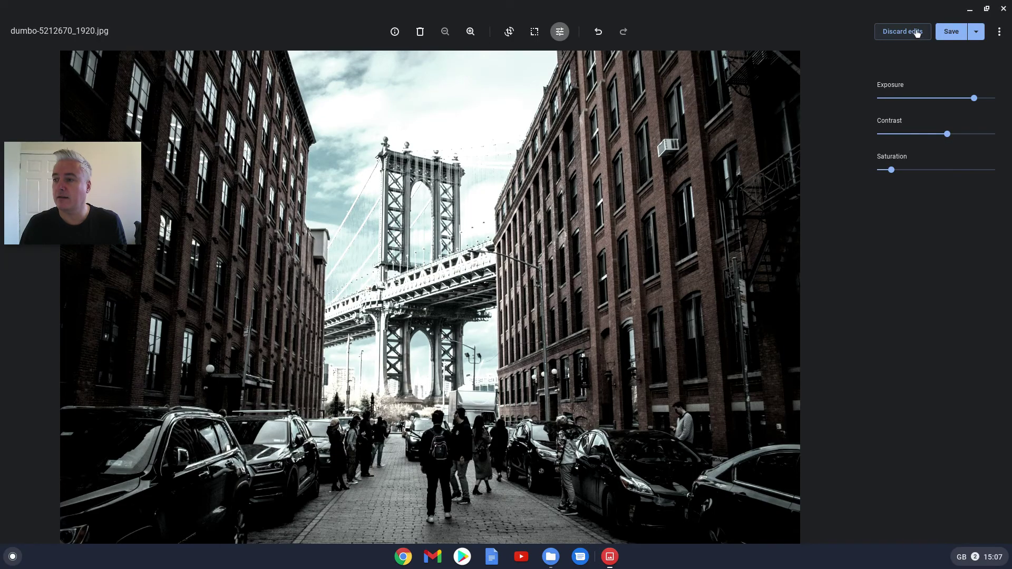
left_click(976, 33)
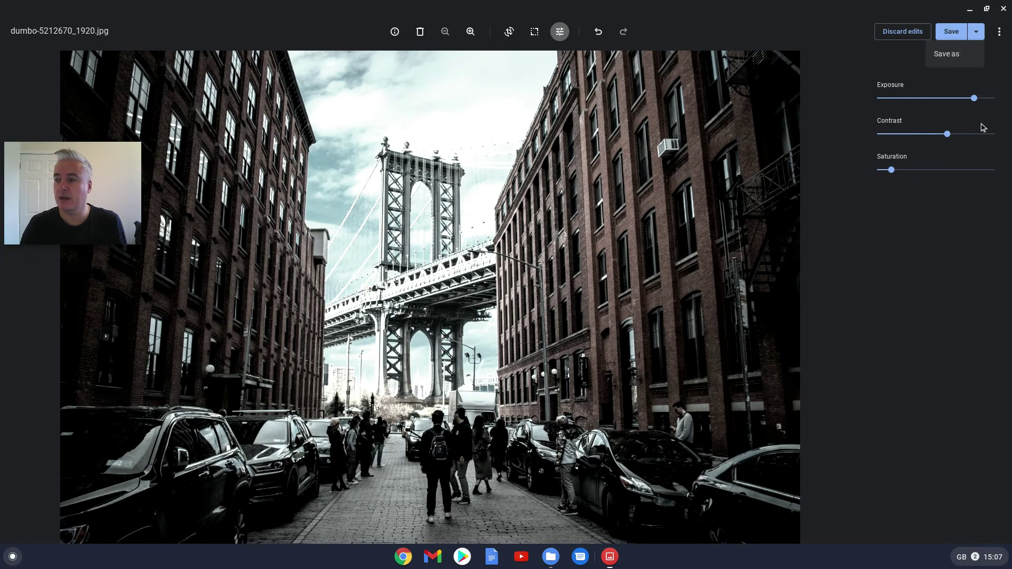
left_click(953, 58)
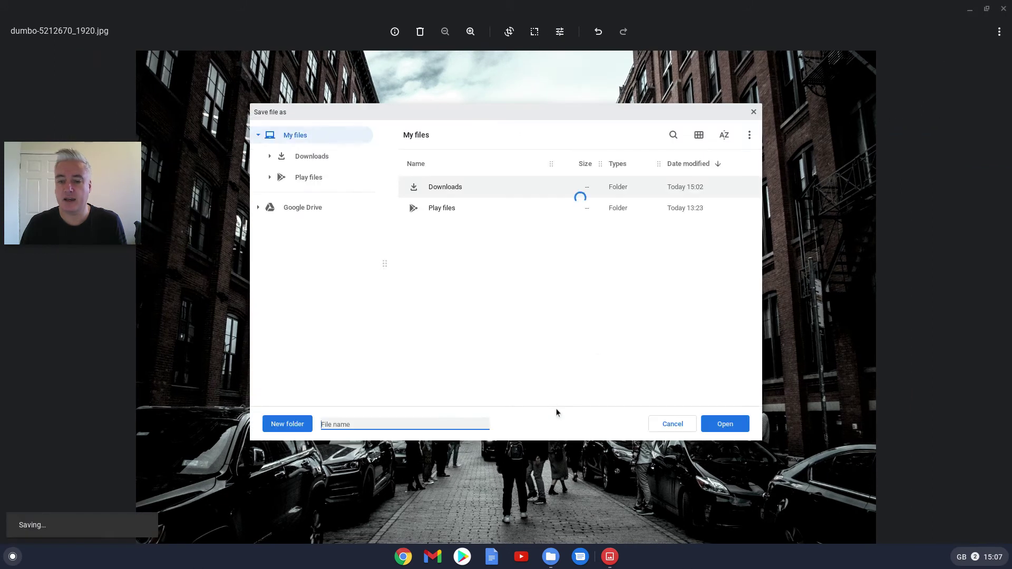
double_click(432, 188)
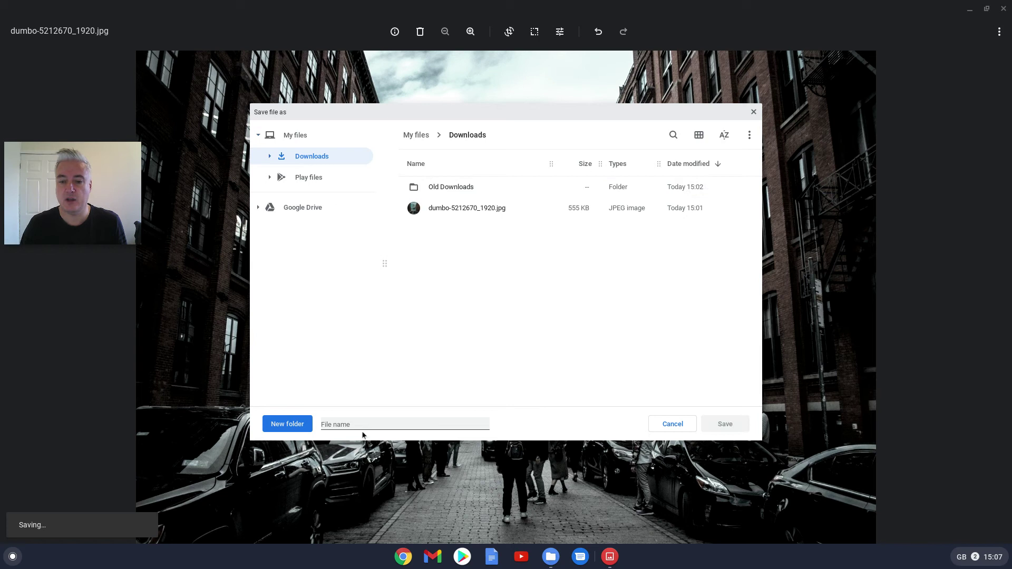
left_click(342, 425)
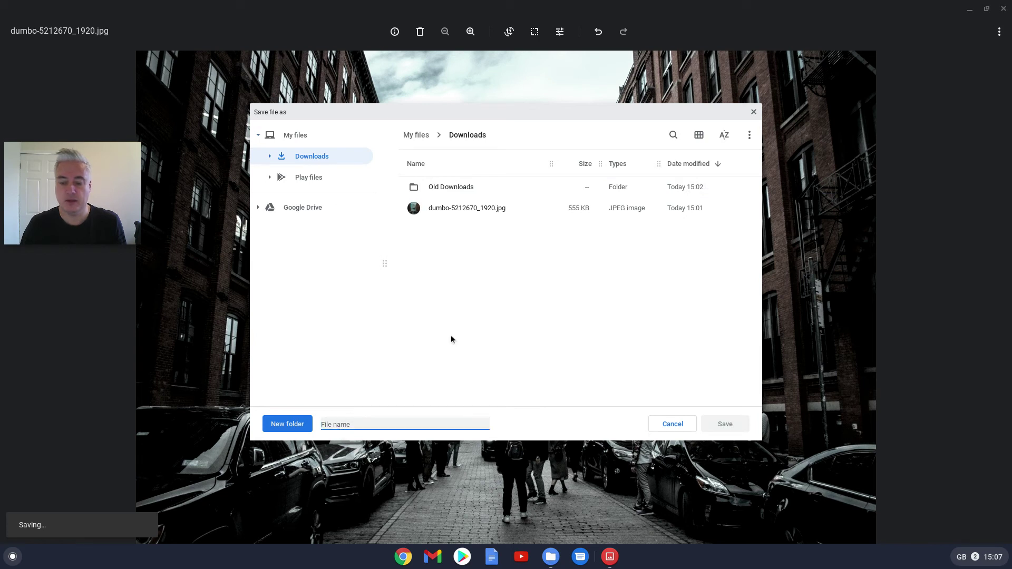
type("im")
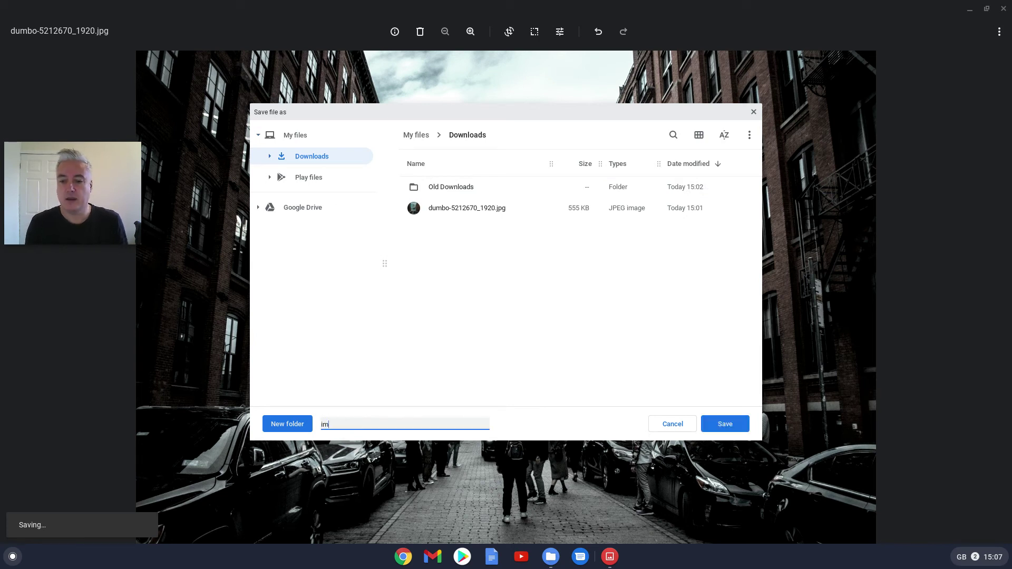
type("age")
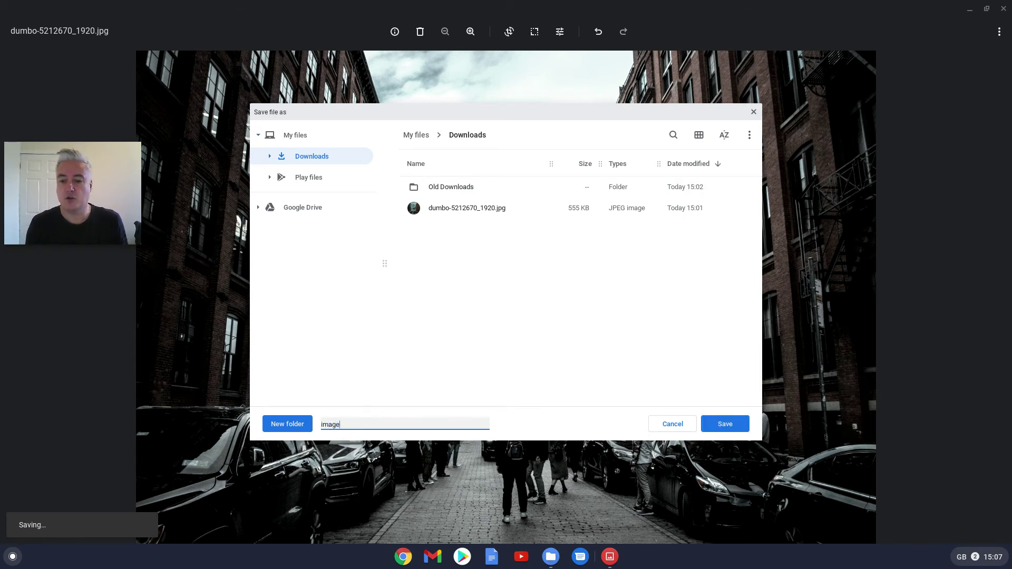
left_click(719, 425)
left_click(551, 557)
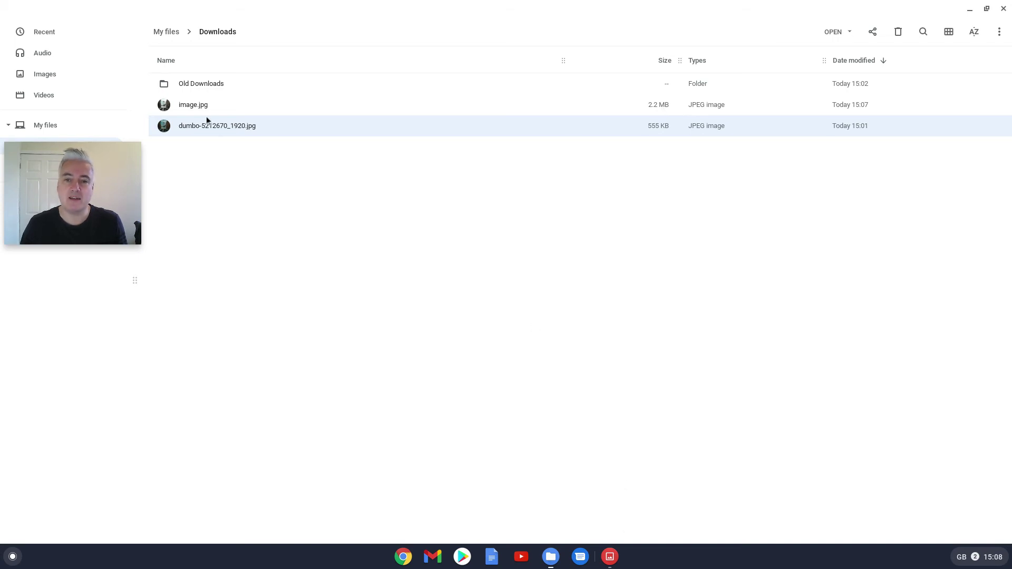
Open image.jpg from Downloads in the Gallery viewer.
double_click(192, 105)
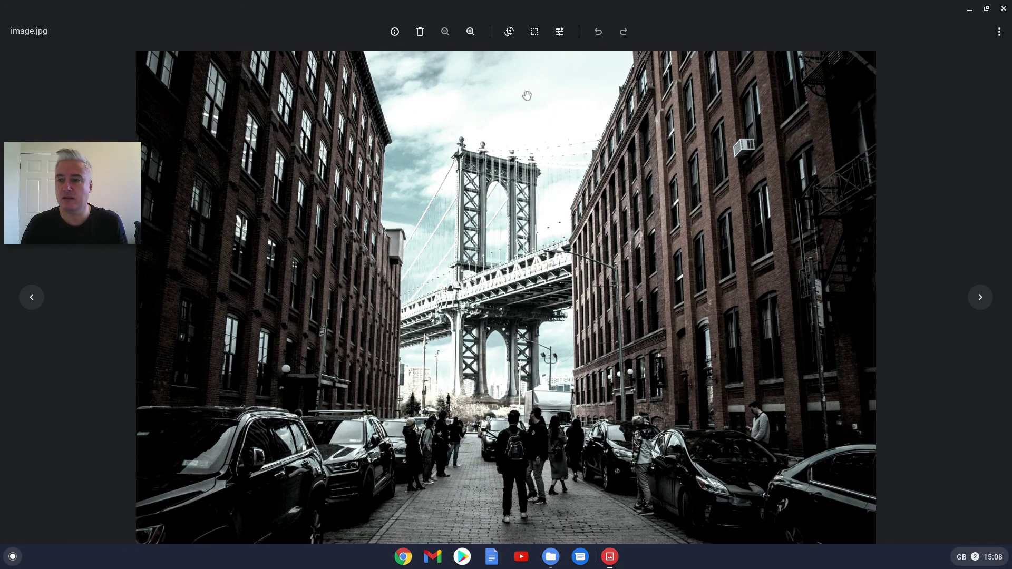
Rescale the image to width 600, giving 600 × 400 px.
left_click(535, 35)
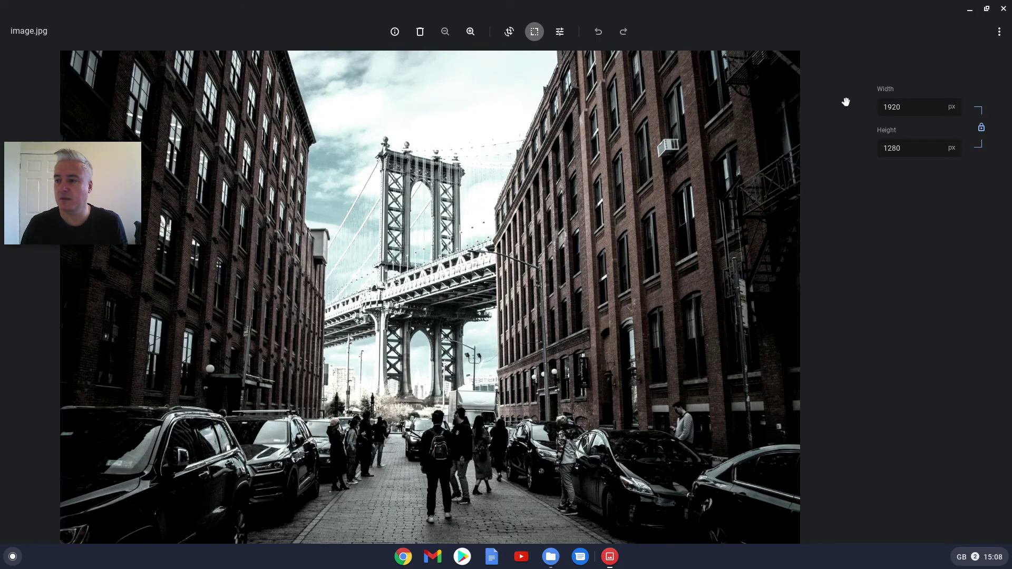
left_click(899, 106)
type("600")
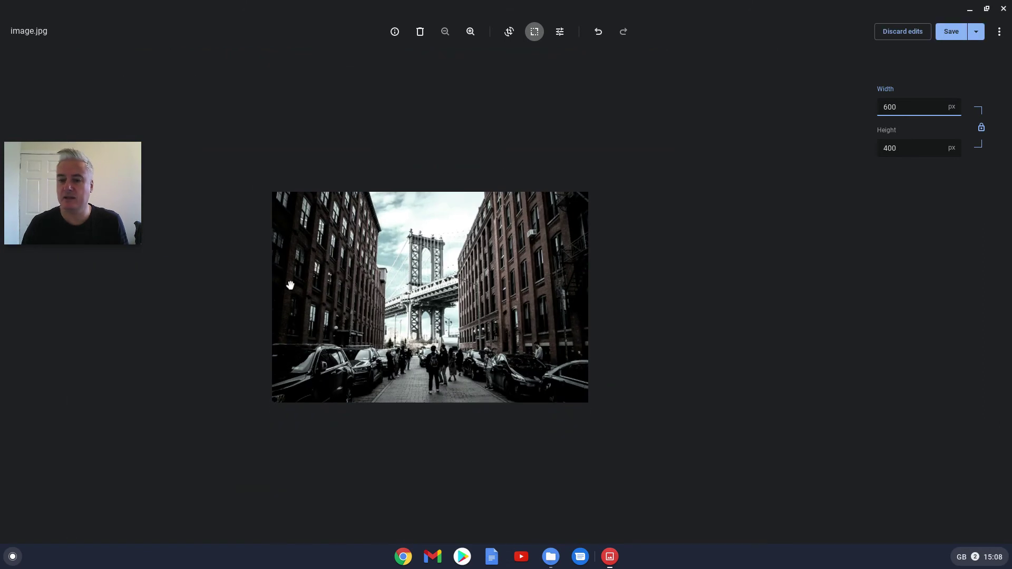
Save the resized copy as image2.jpg in the Downloads folder.
left_click(975, 31)
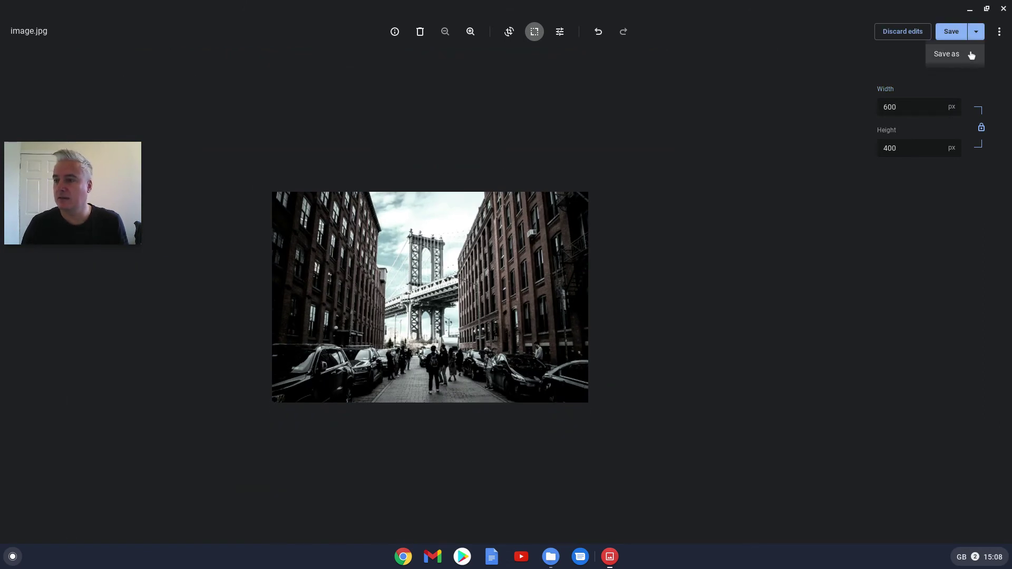
left_click(971, 56)
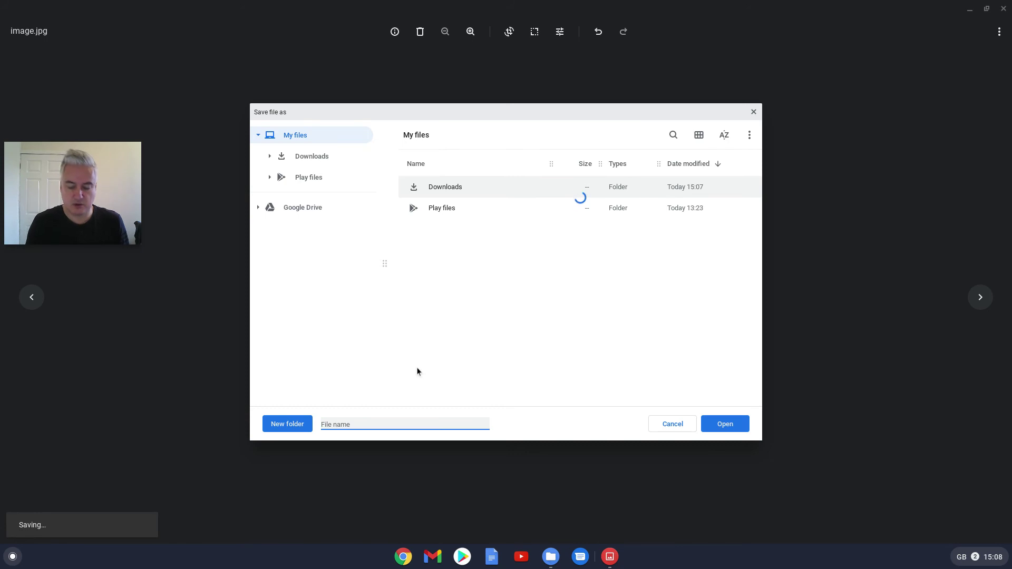
type("image2")
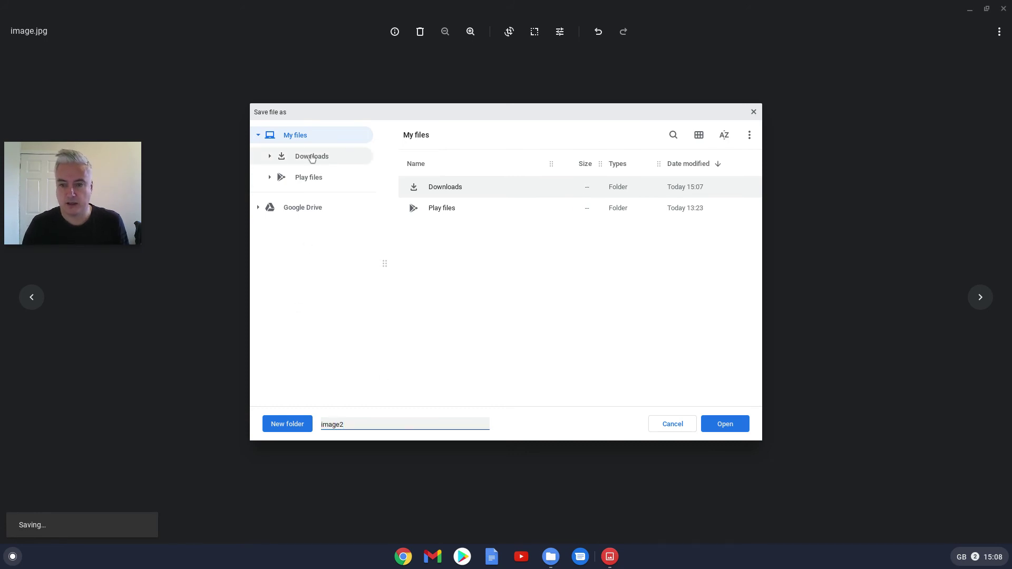
left_click(311, 157)
left_click(717, 423)
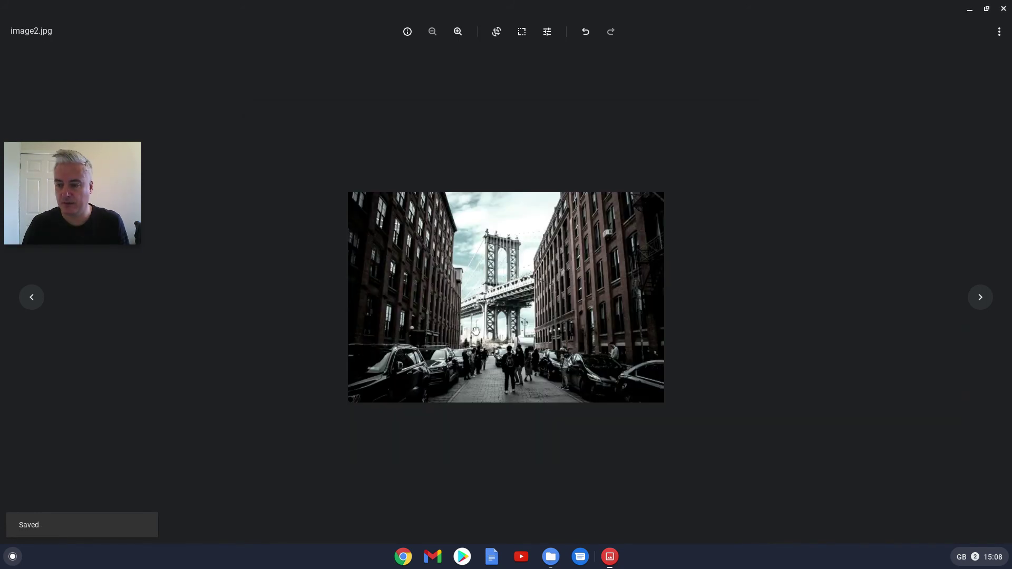
left_click(549, 557)
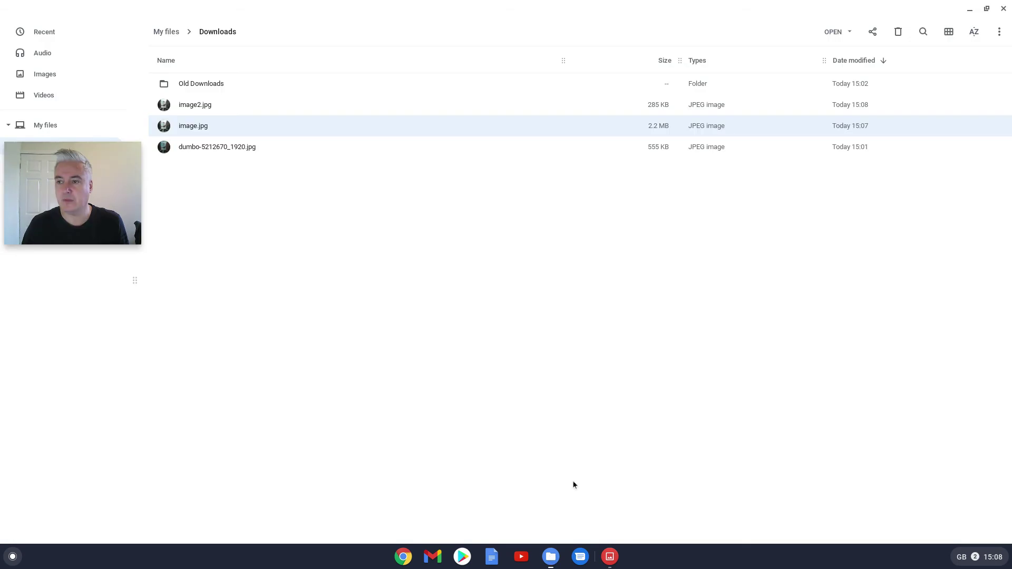
left_click(499, 294)
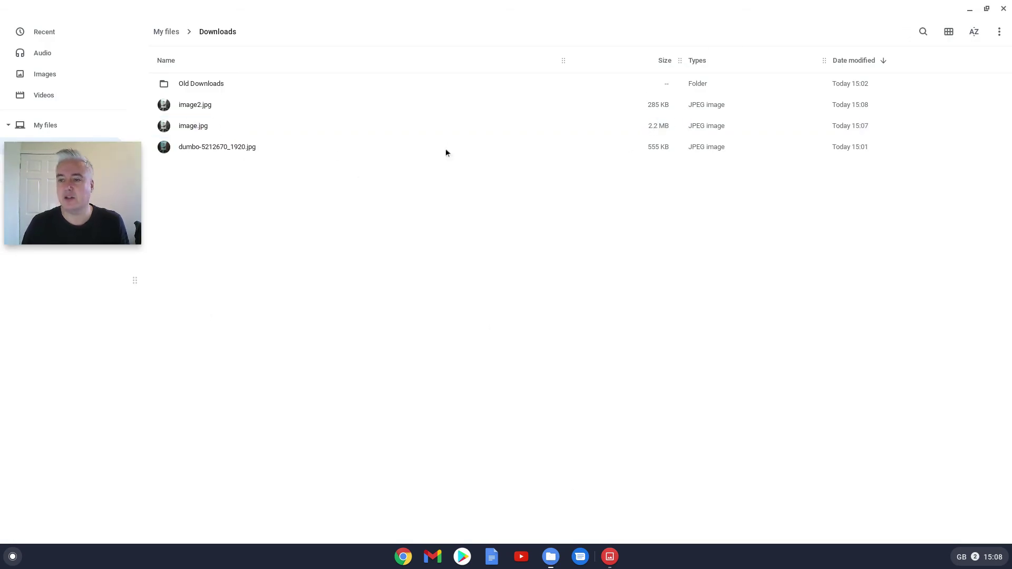
left_click(211, 133)
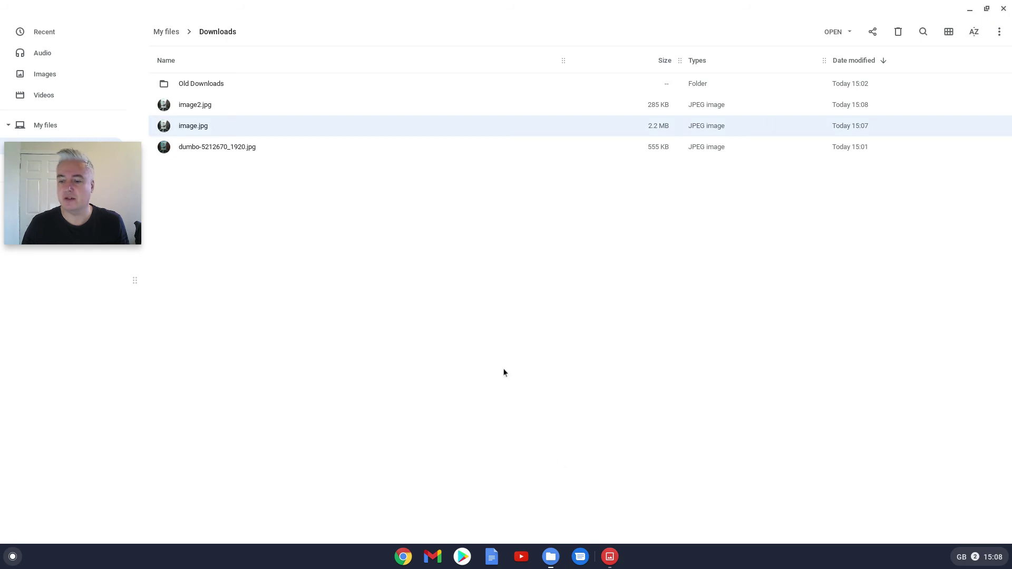
Back in Gallery, browse Downloads via the ⋮ menu's Open option, then return to image2.jpg.
left_click(608, 563)
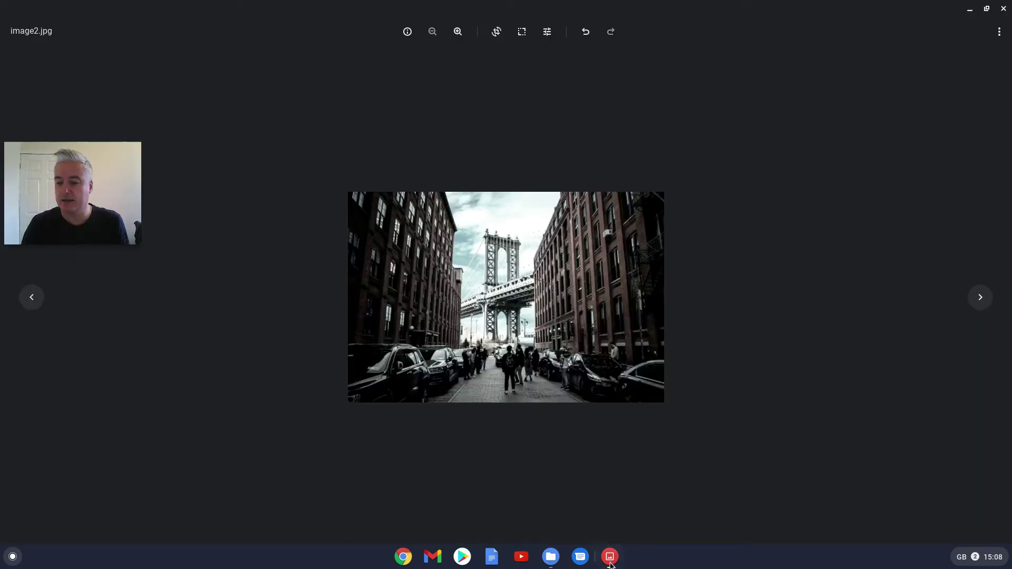
left_click(999, 35)
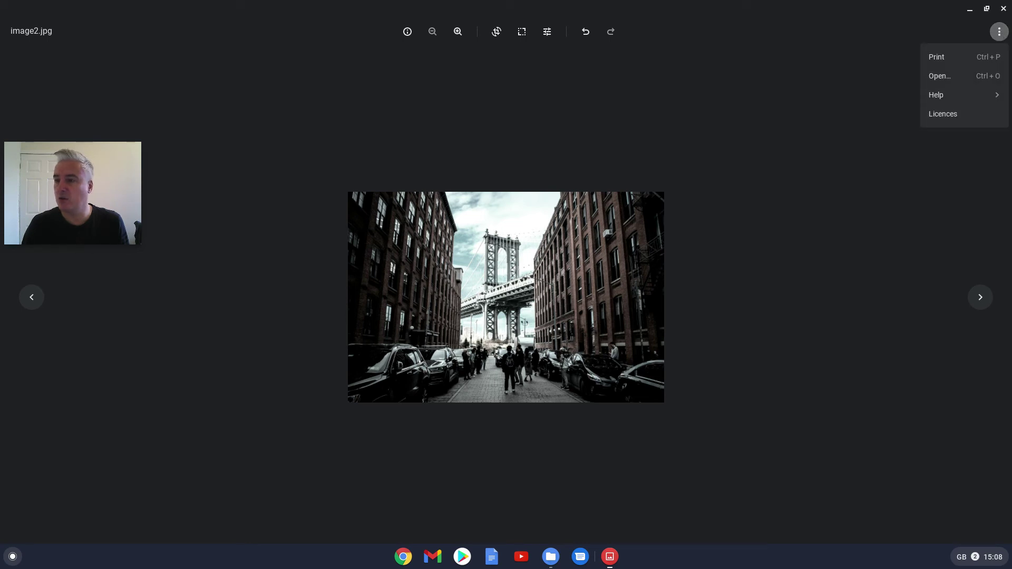
left_click(948, 78)
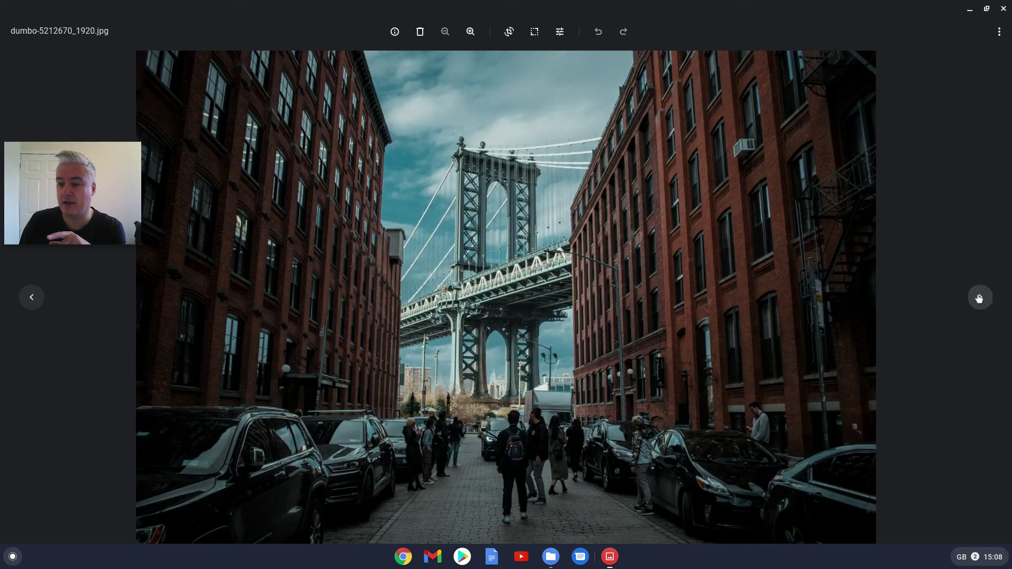
left_click(41, 296)
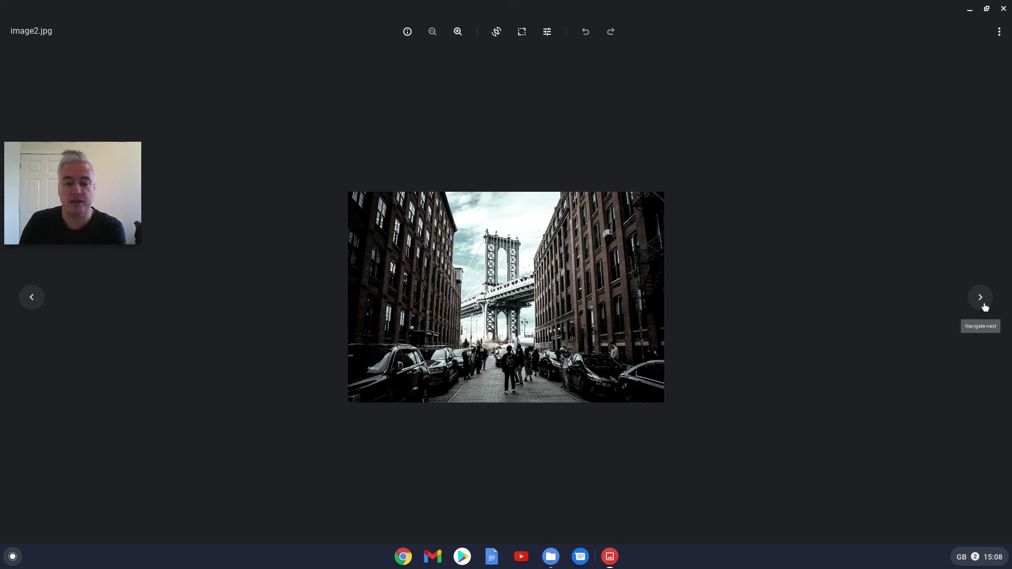
Close the viewer, reopen image.jpg, and bring up the Open file picker from ⋮ options.
left_click(1002, 8)
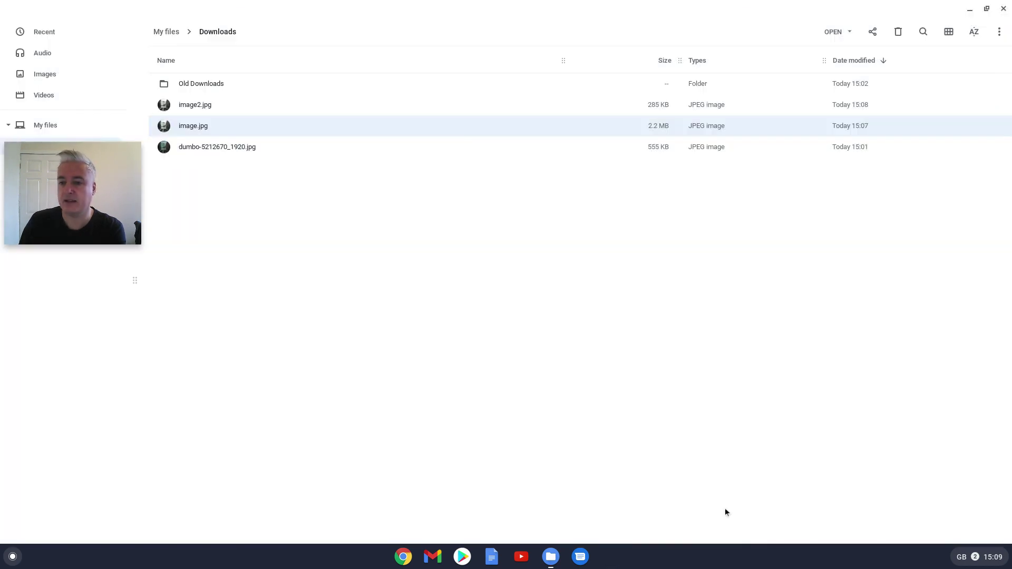
double_click(213, 131)
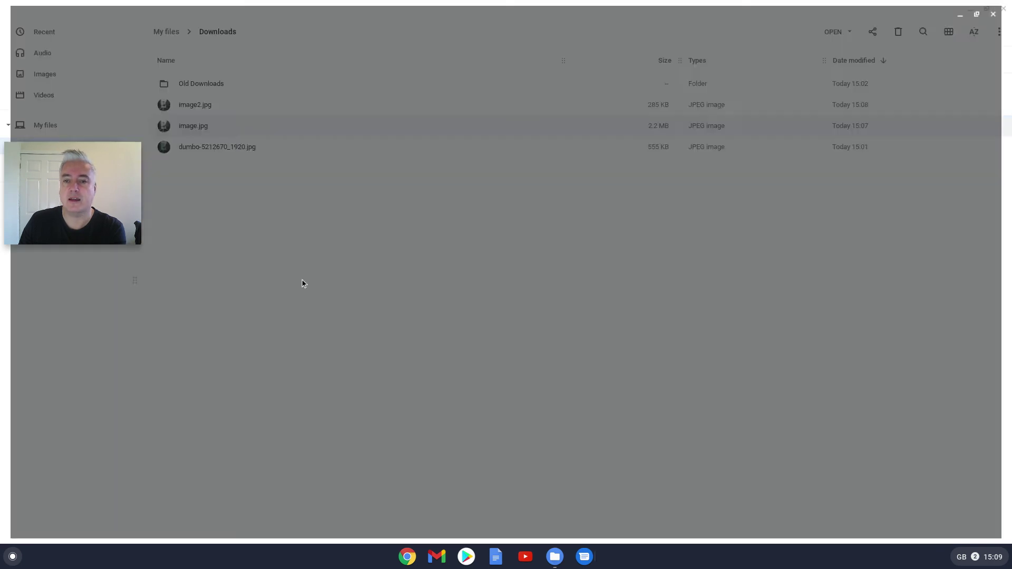
left_click(998, 32)
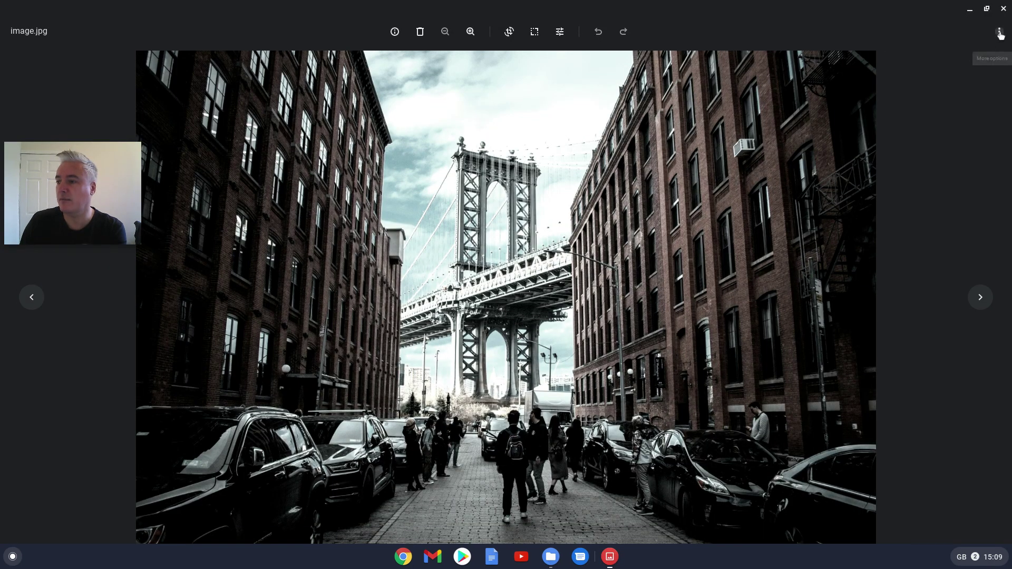
left_click(942, 78)
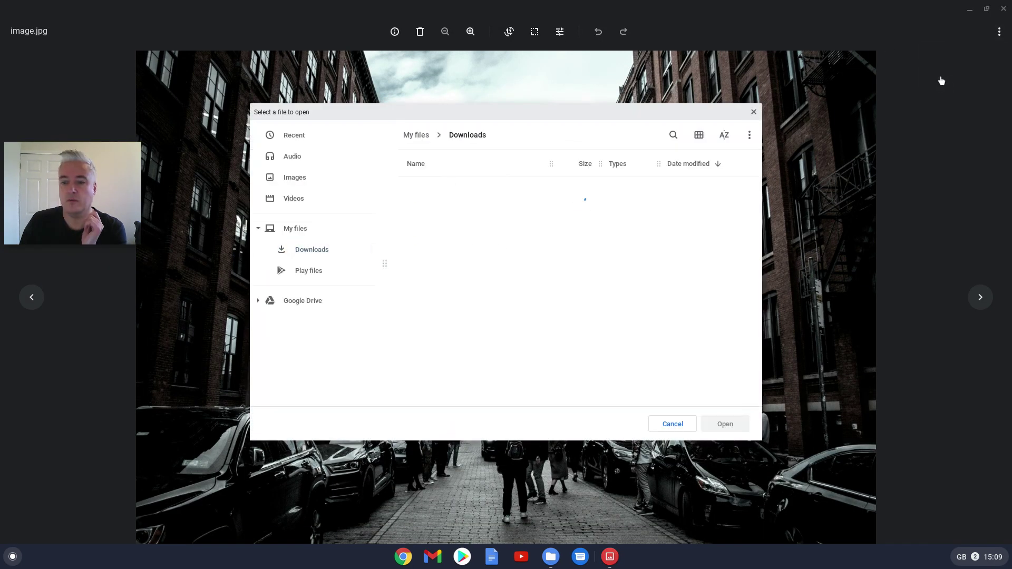
Browse Google Drive and Downloads, cancel the picker, then close the viewer and Files.
left_click(299, 302)
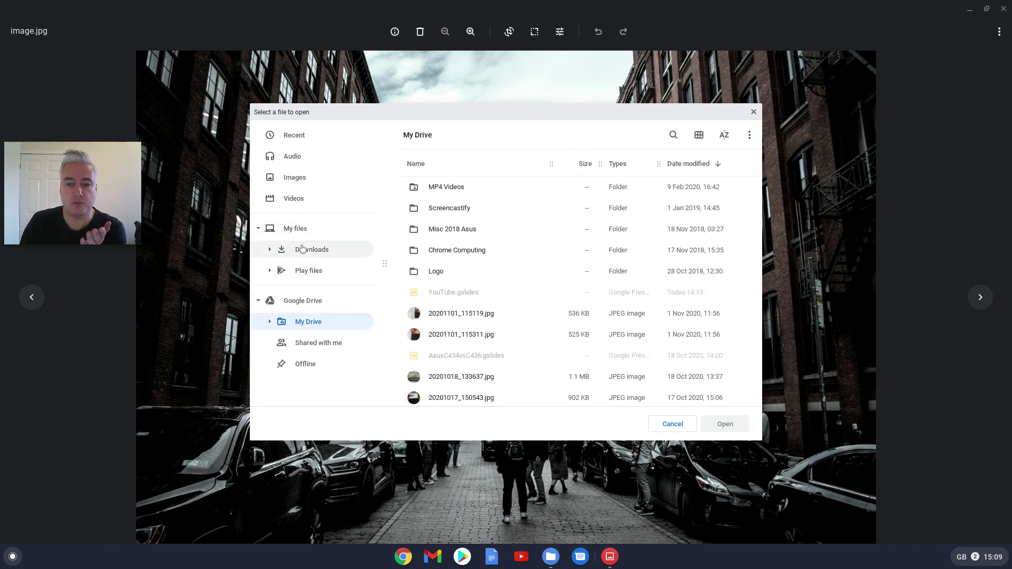
left_click(303, 249)
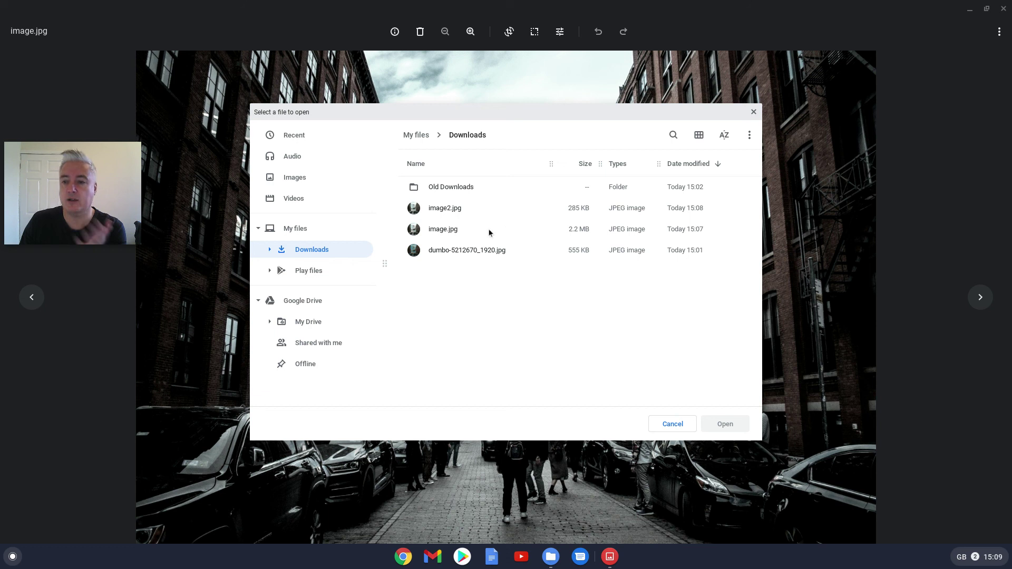
left_click(671, 429)
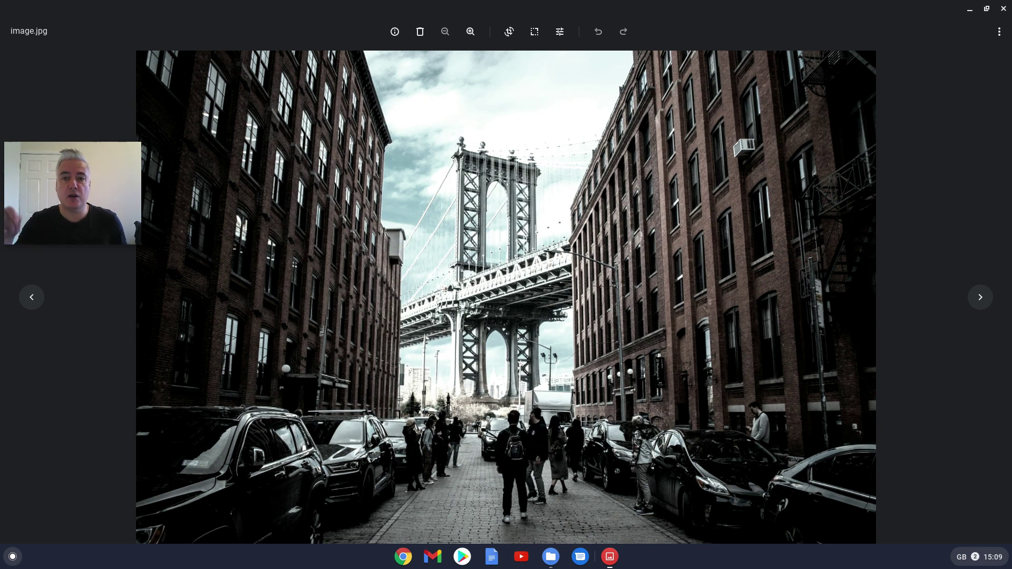
left_click(1003, 9)
left_click(1002, 8)
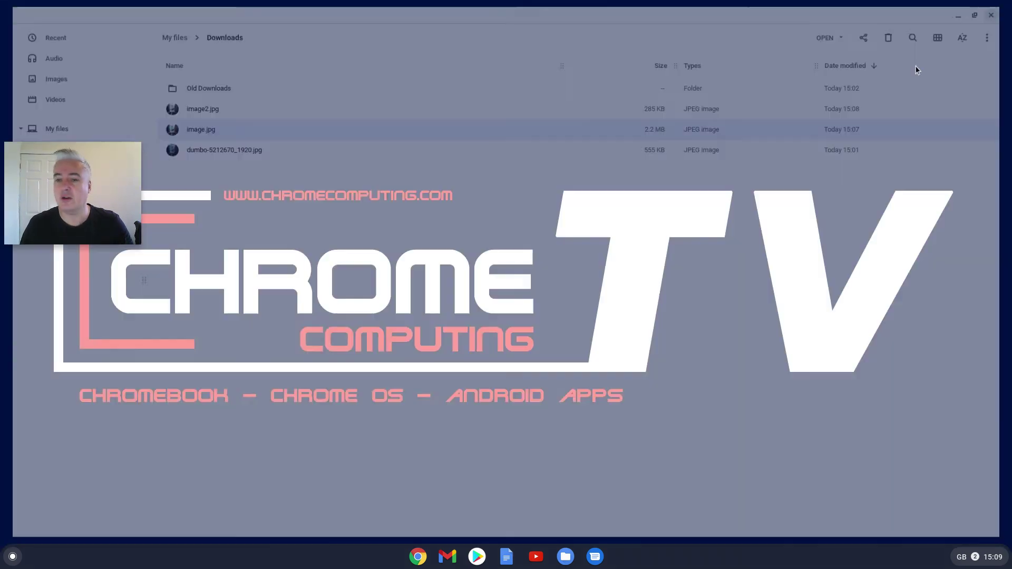